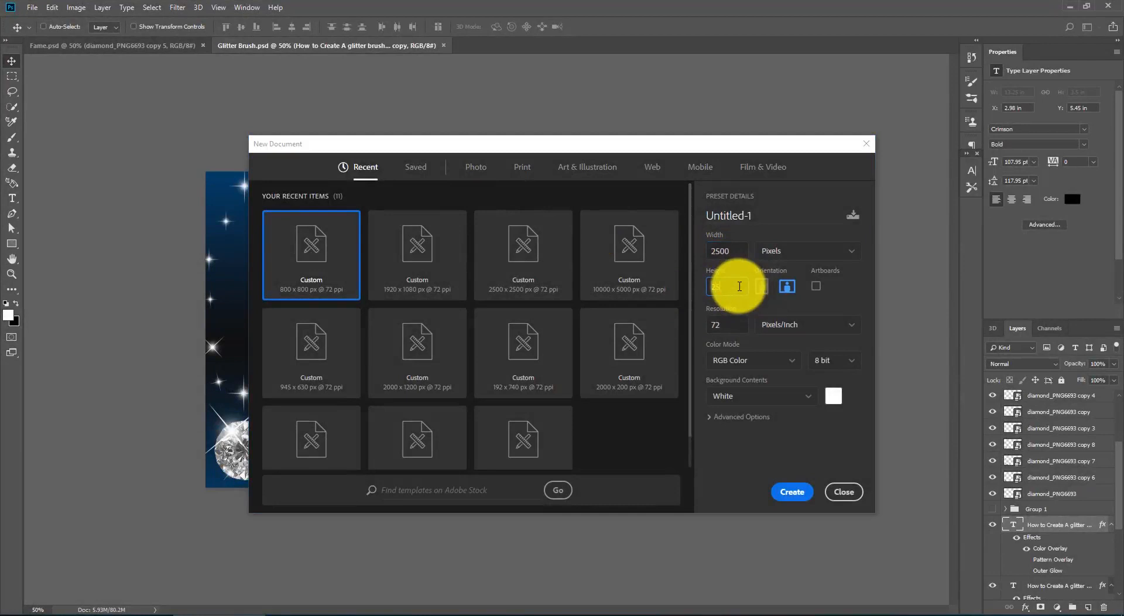
# Step: Create the white 2500 × 2500 pixel document at 72 pixels/inch and choose the Soft Round brush from General Brushes
pyautogui.click(800, 487)
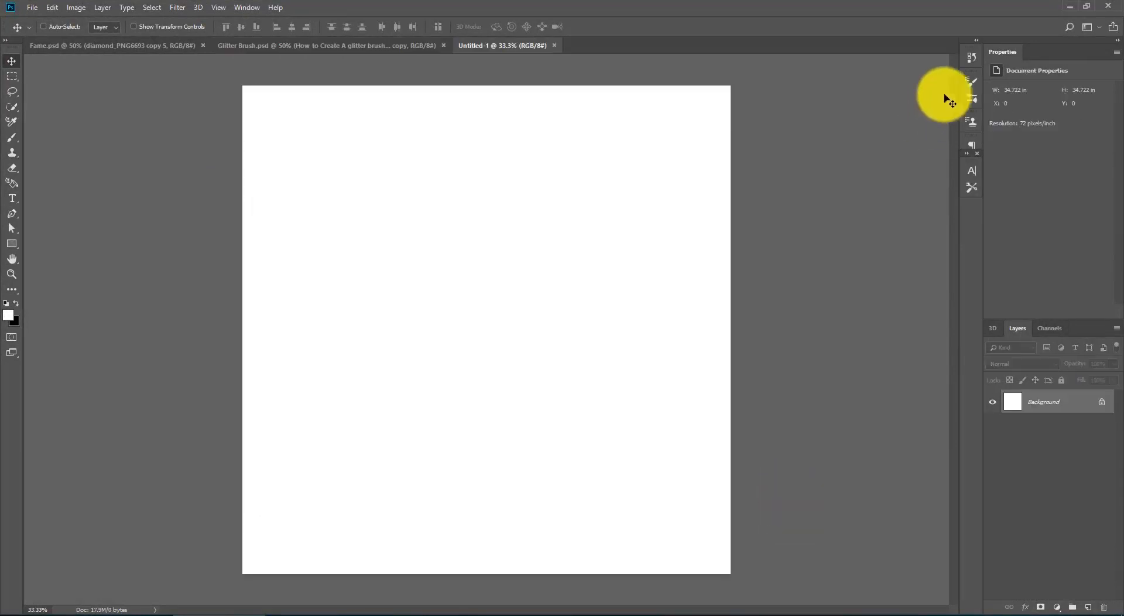
pyautogui.click(971, 82)
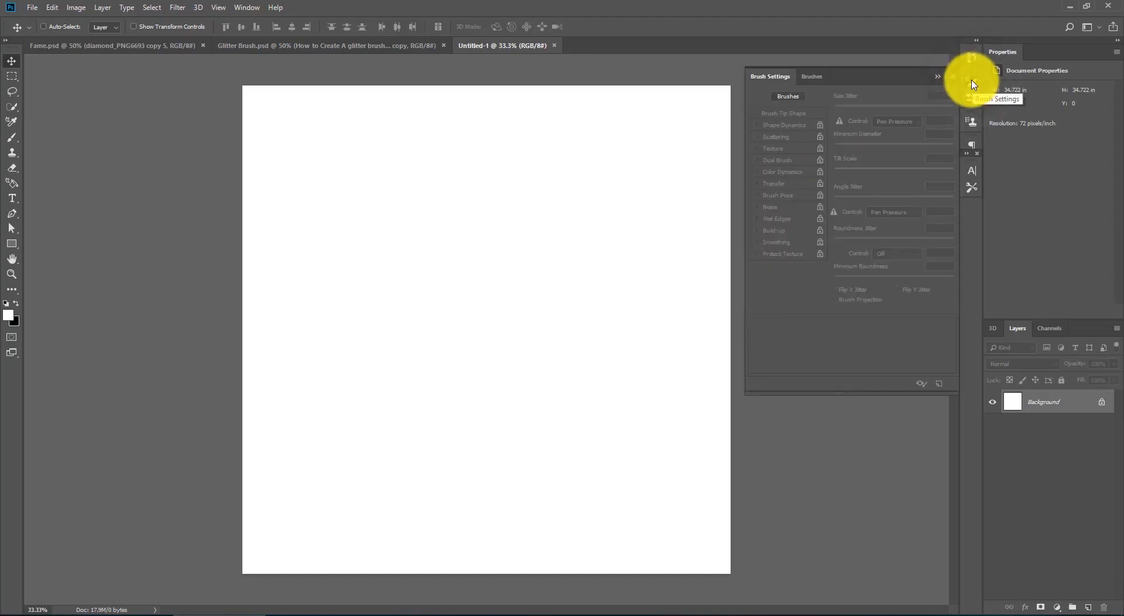
pyautogui.click(813, 77)
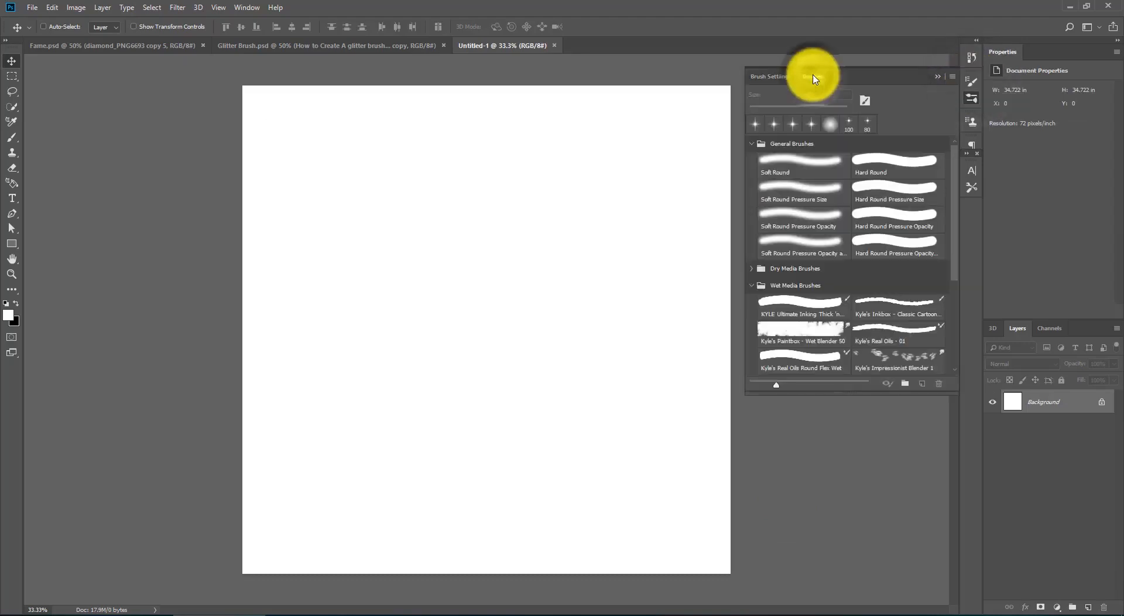
pyautogui.click(796, 174)
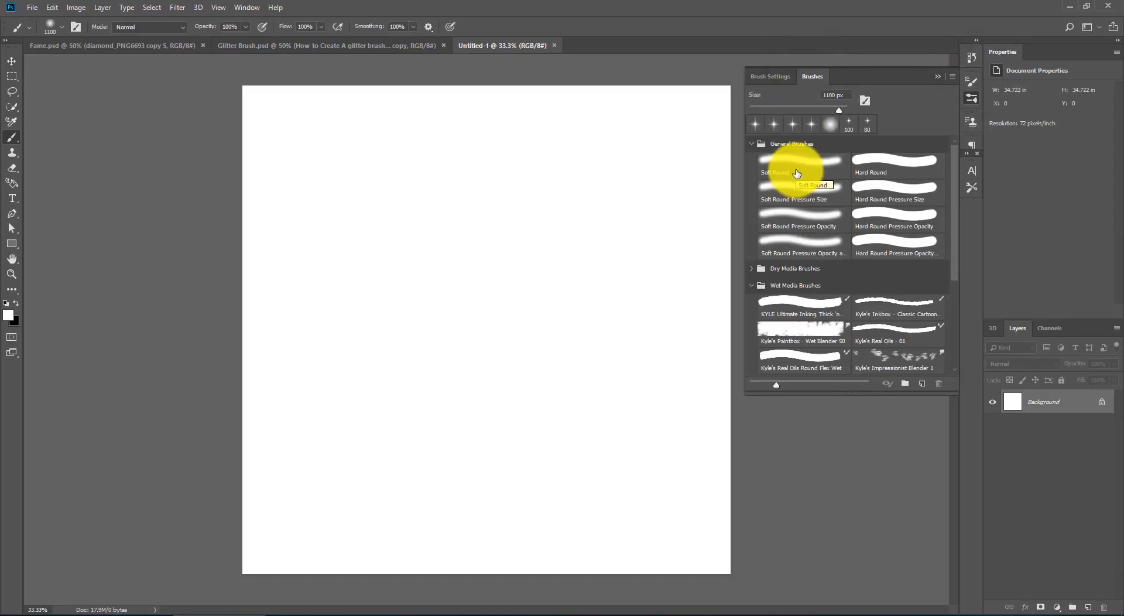
# Step: Enable Shape Dynamics for the brush and set its size control to Pen Pressure
pyautogui.click(970, 82)
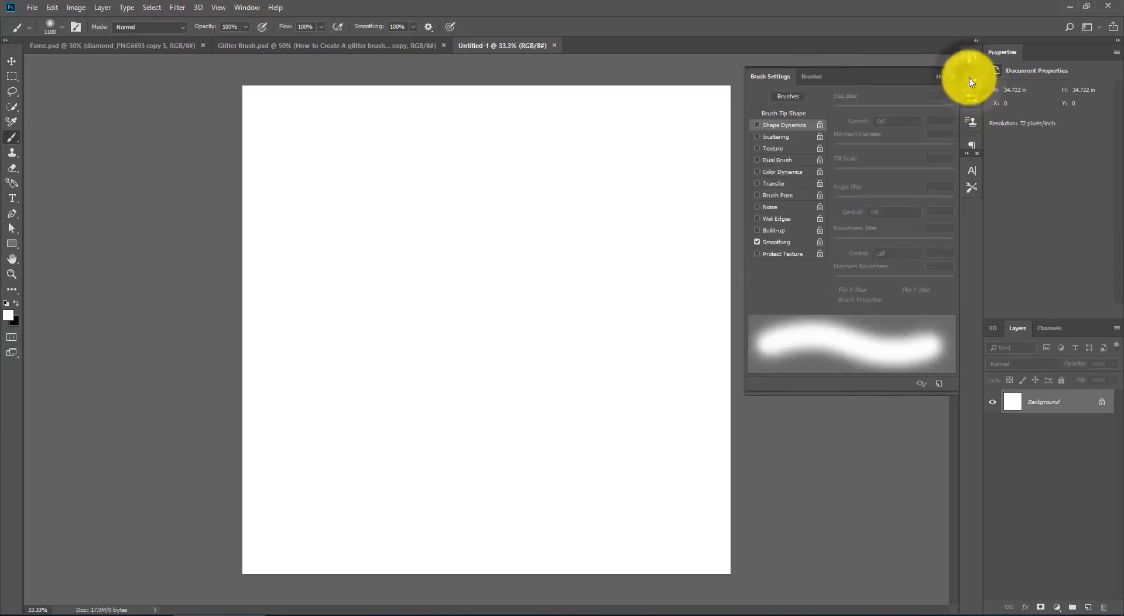
pyautogui.click(781, 124)
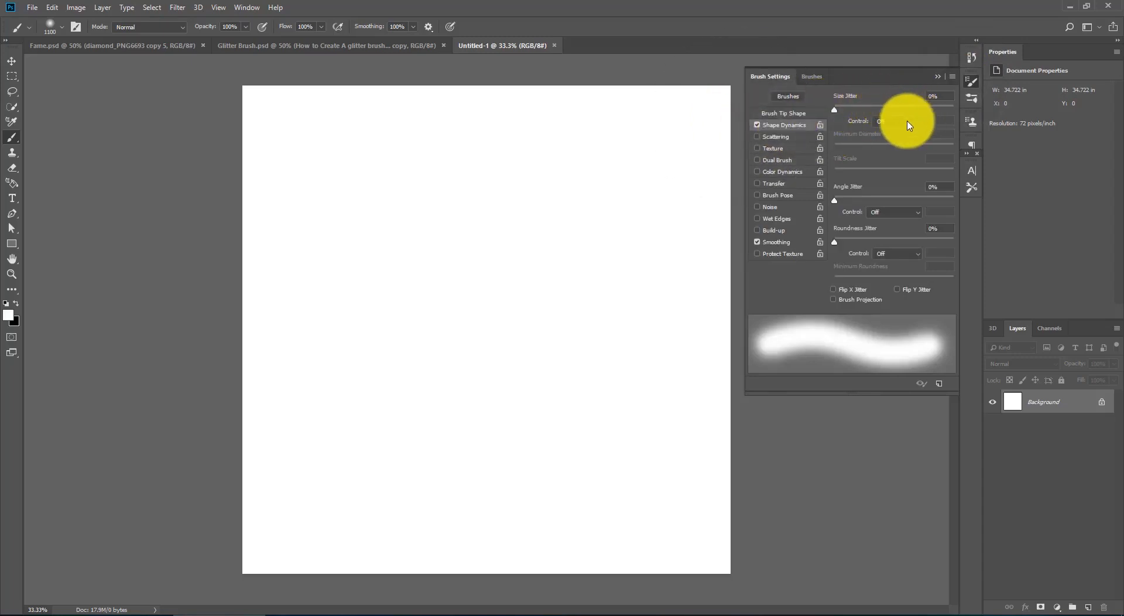
pyautogui.click(909, 125)
pyautogui.click(895, 159)
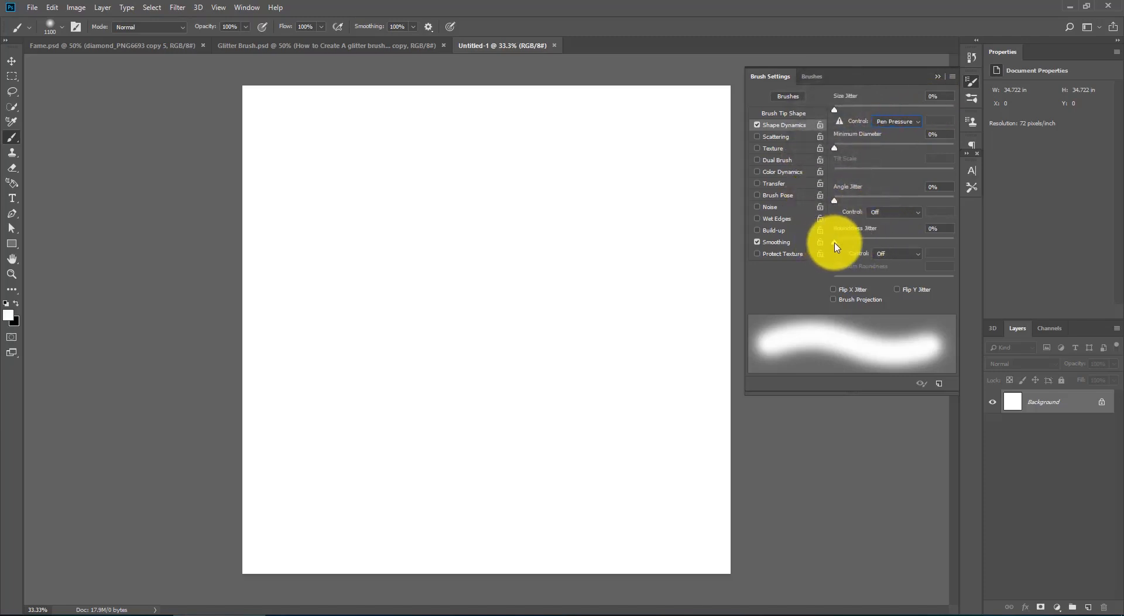
# Step: Set the brush tip size to 60 px
pyautogui.click(783, 113)
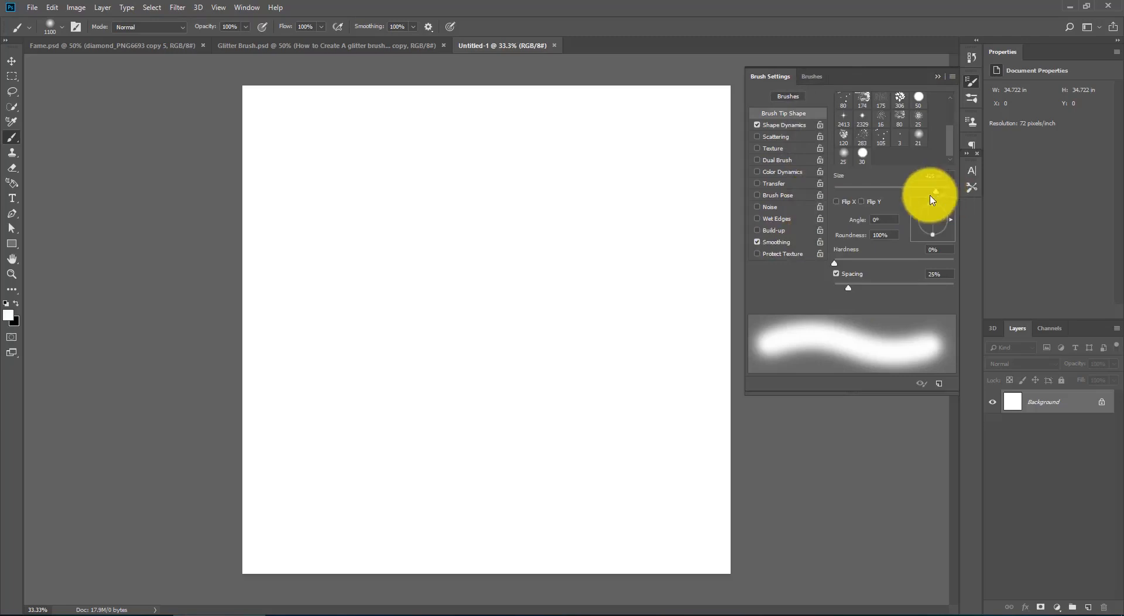
pyautogui.moveTo(932, 200)
pyautogui.mouseDown()
pyautogui.moveTo(858, 206)
pyautogui.moveTo(888, 195)
pyautogui.moveTo(848, 191)
pyautogui.mouseUp()
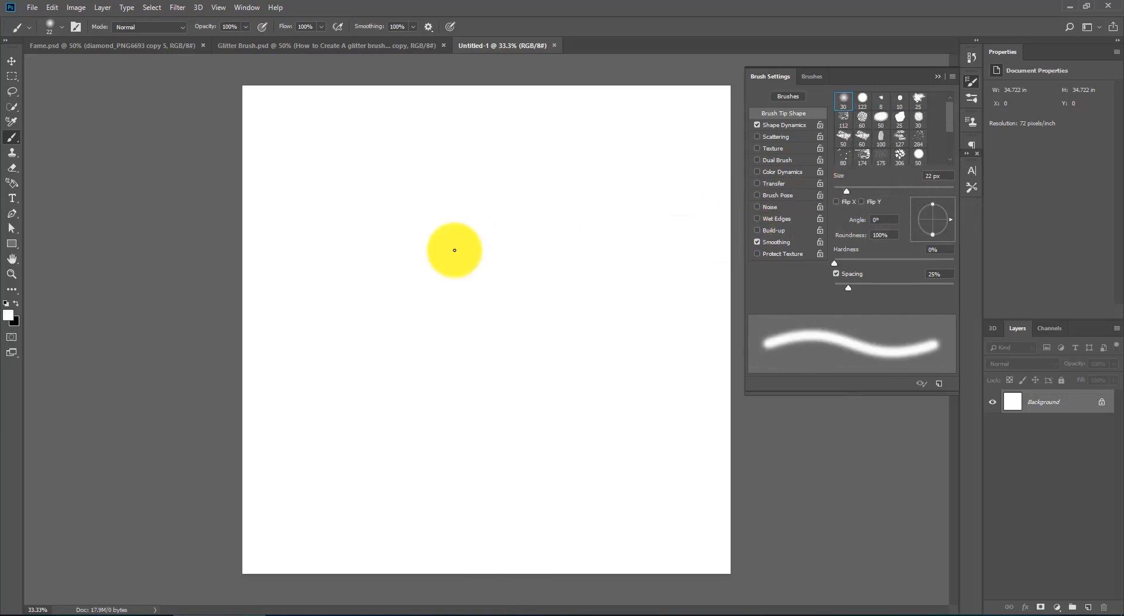
pyautogui.press(']')
pyautogui.press(']')
pyautogui.press(']')
pyautogui.press(']')
pyautogui.press(']')
pyautogui.press(']')
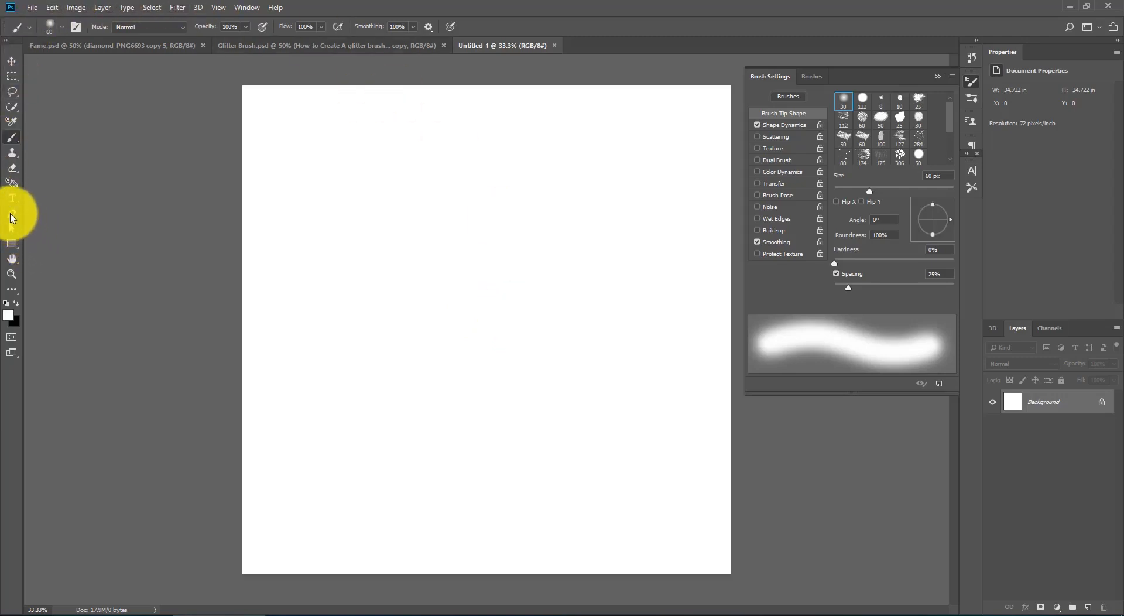
# Step: Add a new layer and draw a straight vertical Pen tool path spanning nearly the full canvas height
pyautogui.click(11, 215)
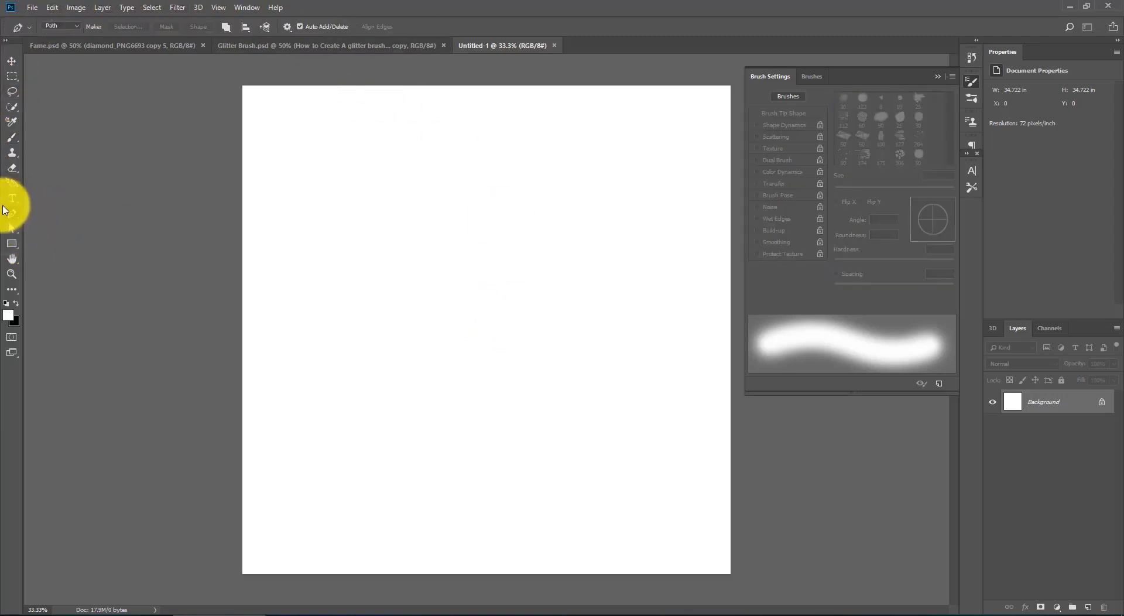
pyautogui.rightClick(12, 215)
pyautogui.click(56, 216)
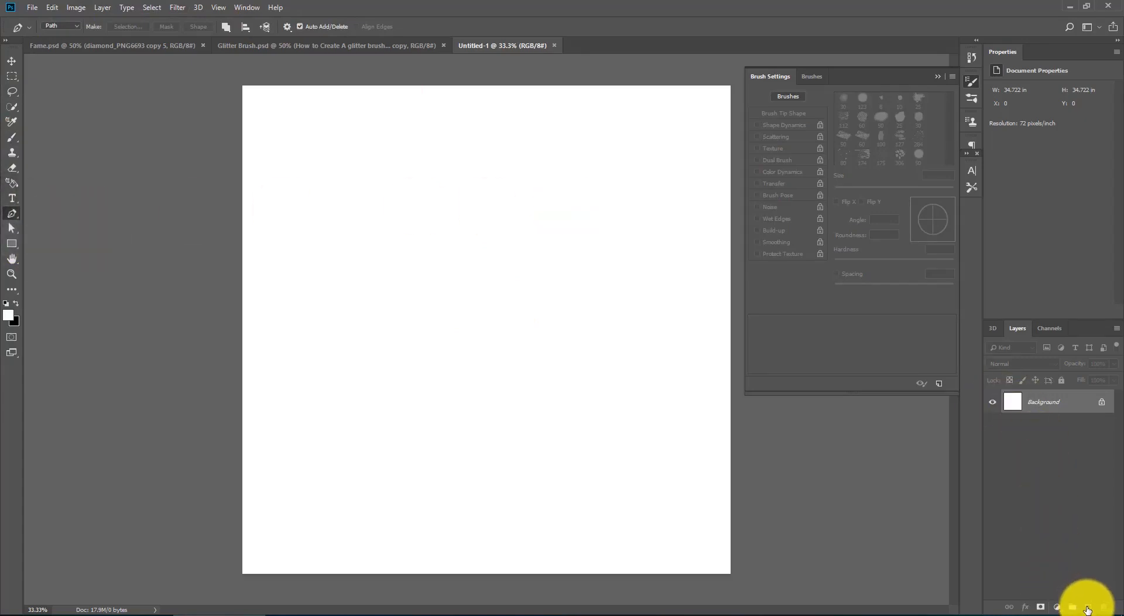
pyautogui.click(1086, 608)
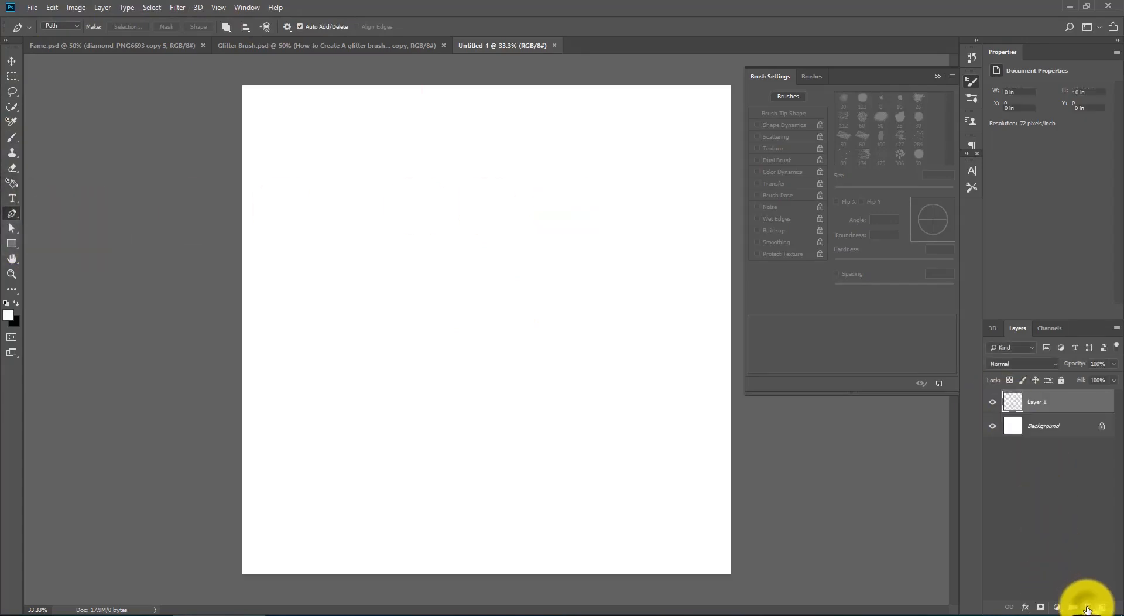
pyautogui.click(469, 104)
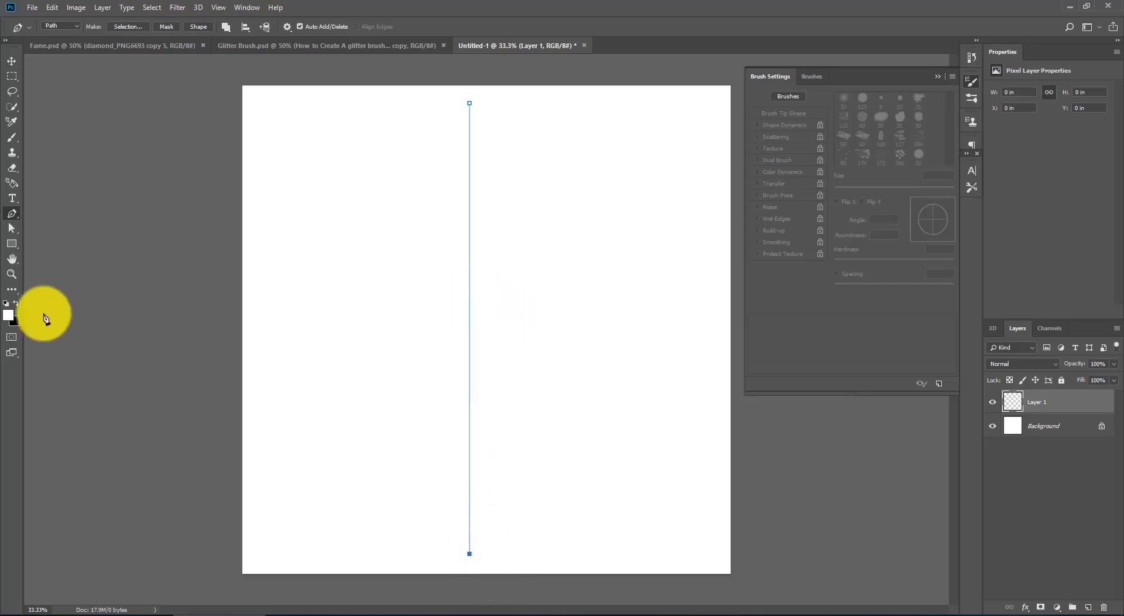
# Step: Make black the foreground color and stroke the vertical path with the Brush, keeping Simulate Pressure on
pyautogui.click(18, 305)
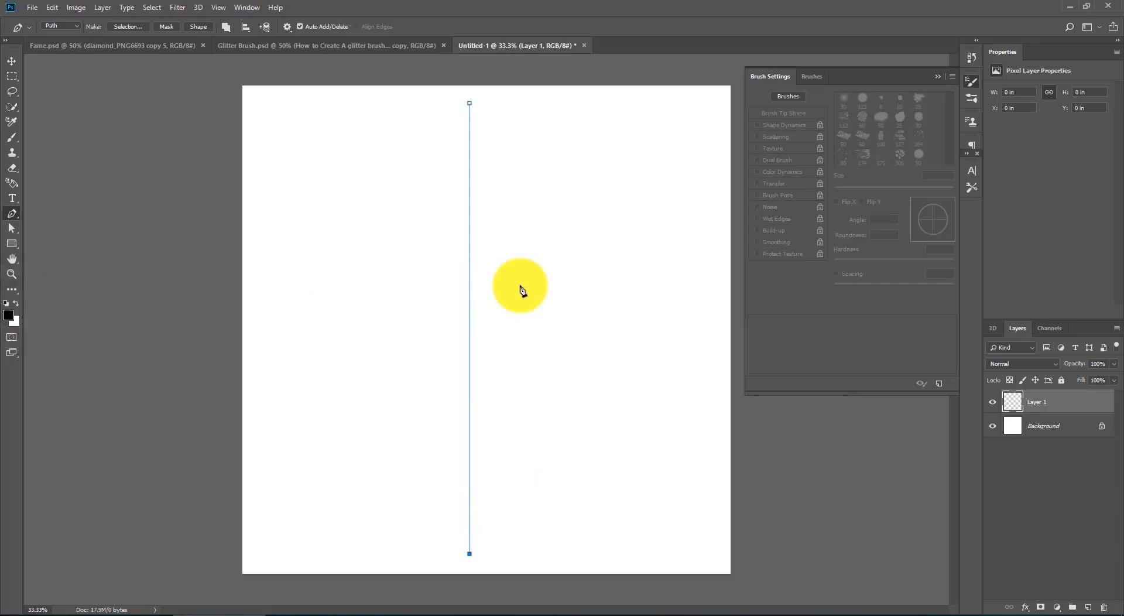
pyautogui.rightClick(439, 231)
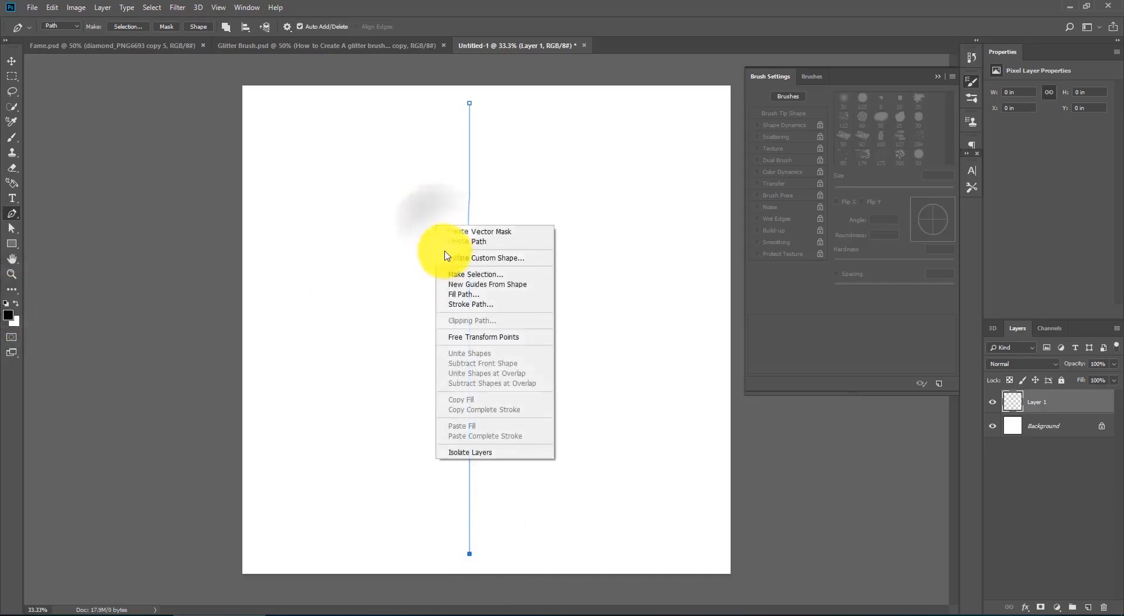
pyautogui.click(478, 305)
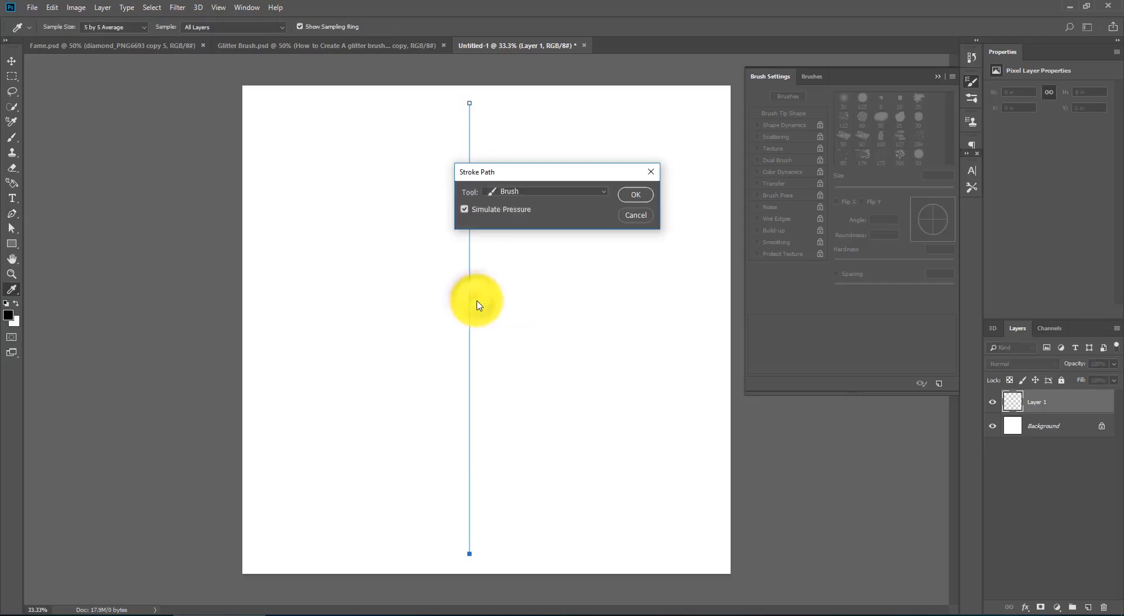
pyautogui.click(636, 196)
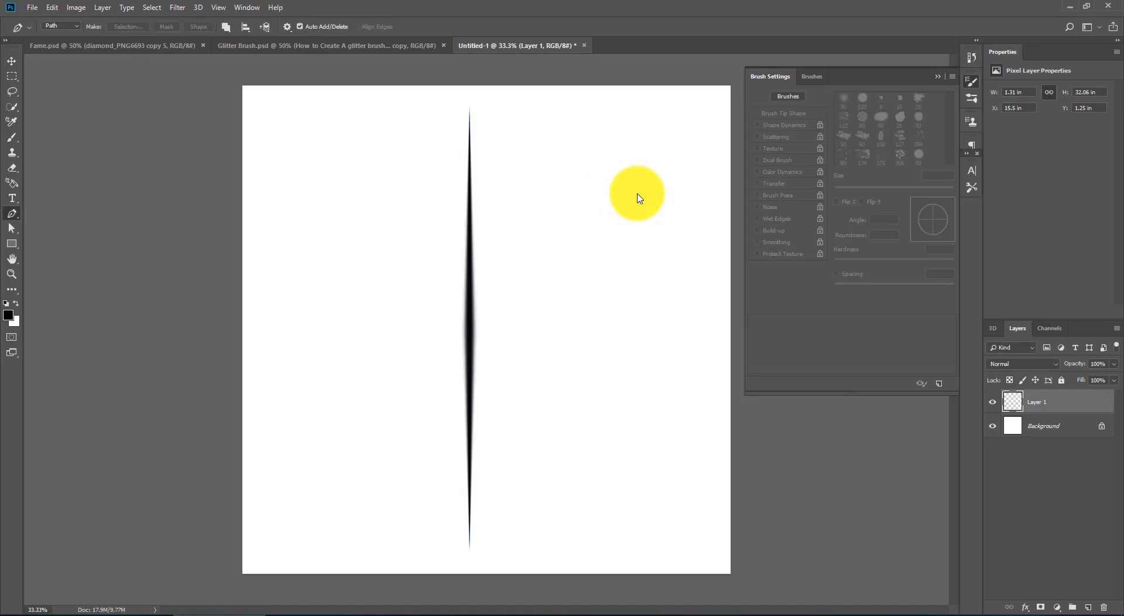
# Step: Center the tapered stroke horizontally and vertically on the canvas by aligning it to a full-canvas selection, and deselect
pyautogui.click(152, 7)
pyautogui.click(156, 19)
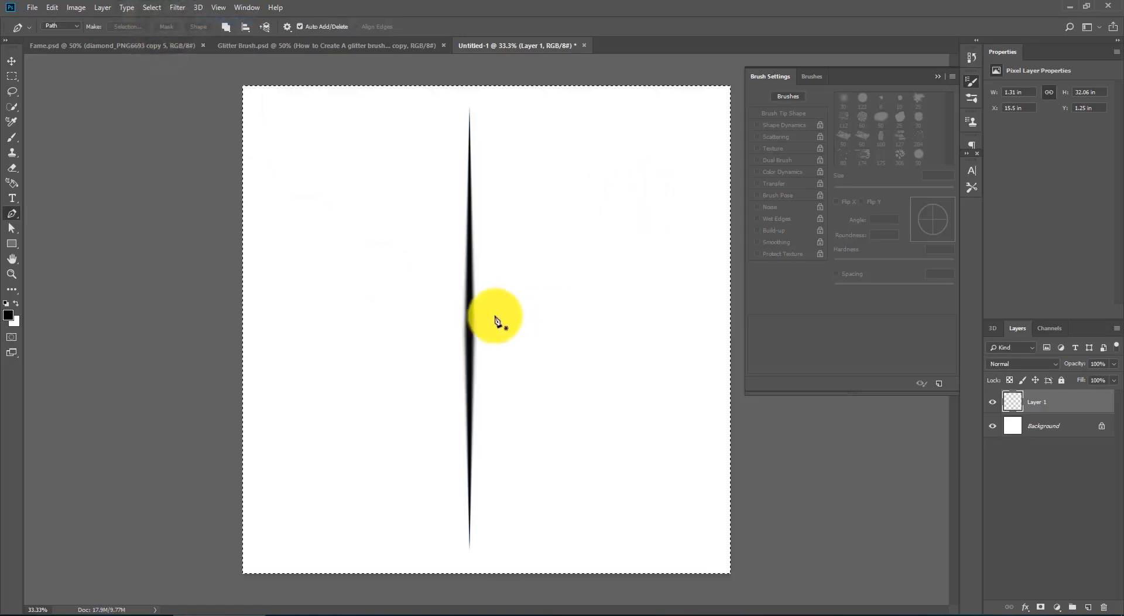
pyautogui.click(12, 61)
pyautogui.click(290, 27)
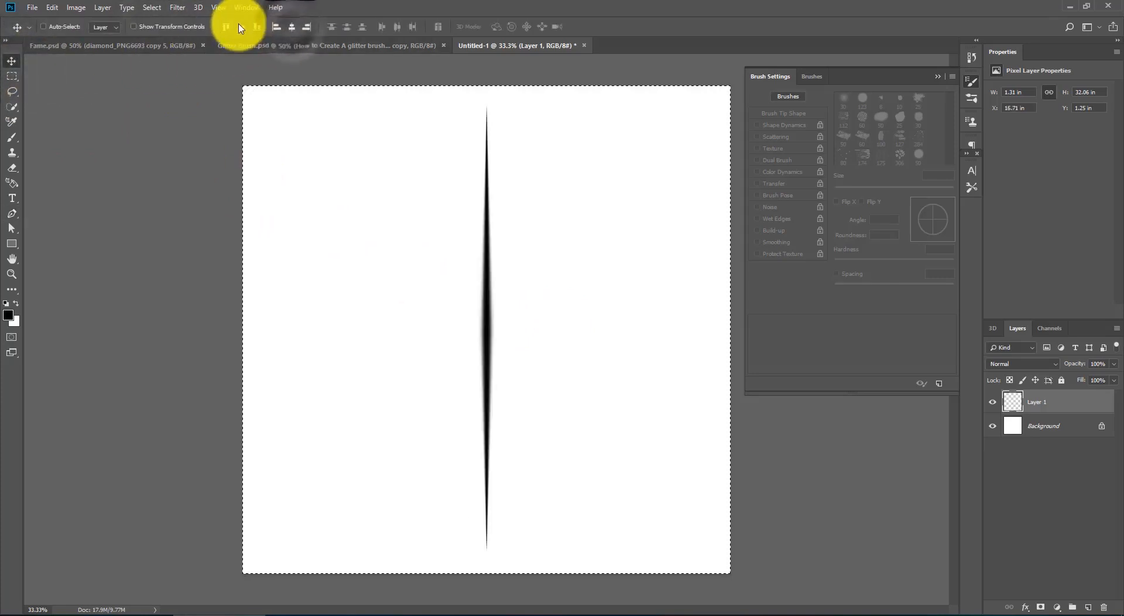
pyautogui.click(241, 27)
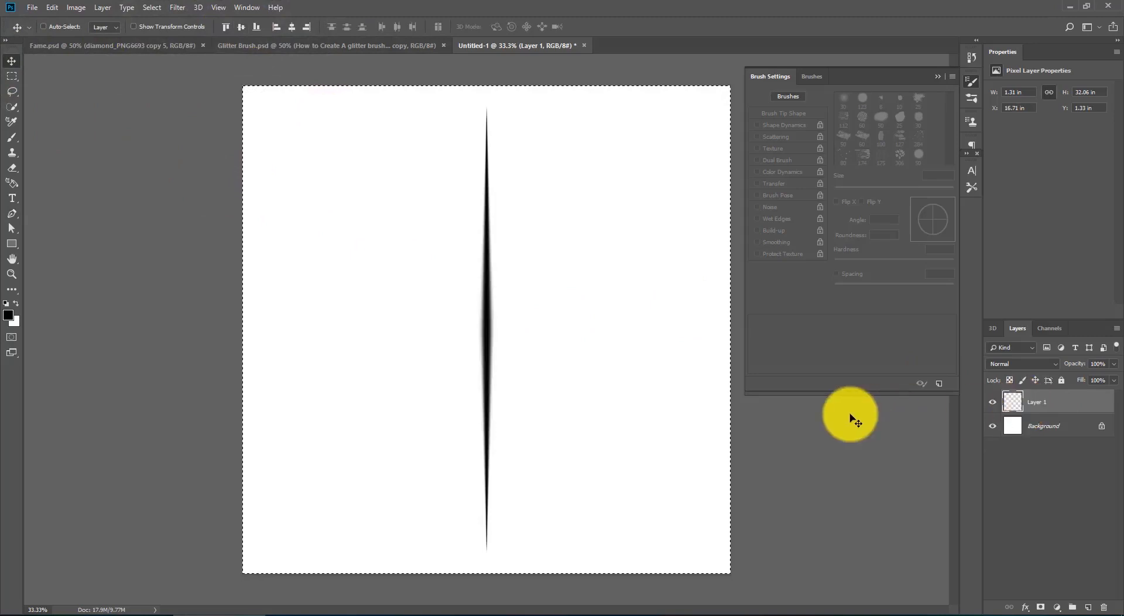
pyautogui.click(152, 8)
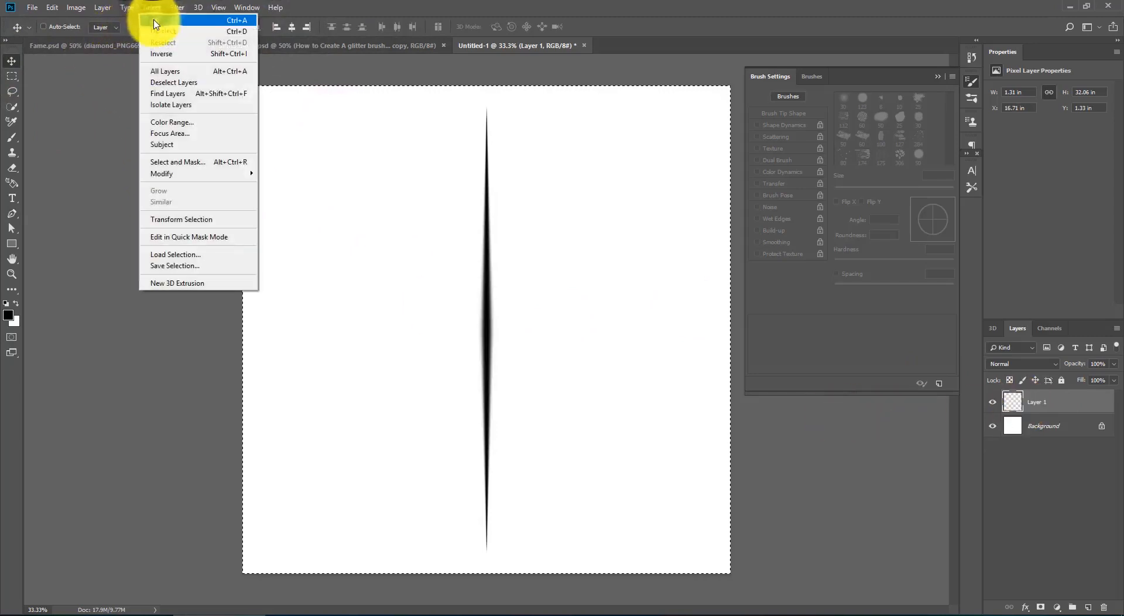
pyautogui.click(157, 31)
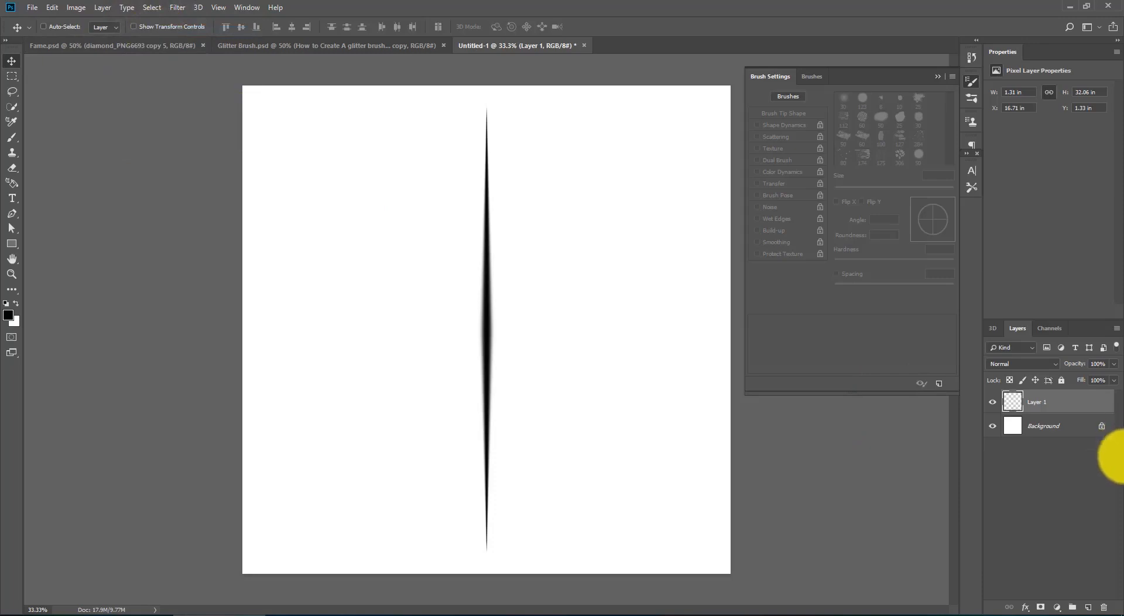
# Step: Duplicate Layer 1 and rotate the copy 90° to form a four-pointed cross
pyautogui.rightClick(1040, 401)
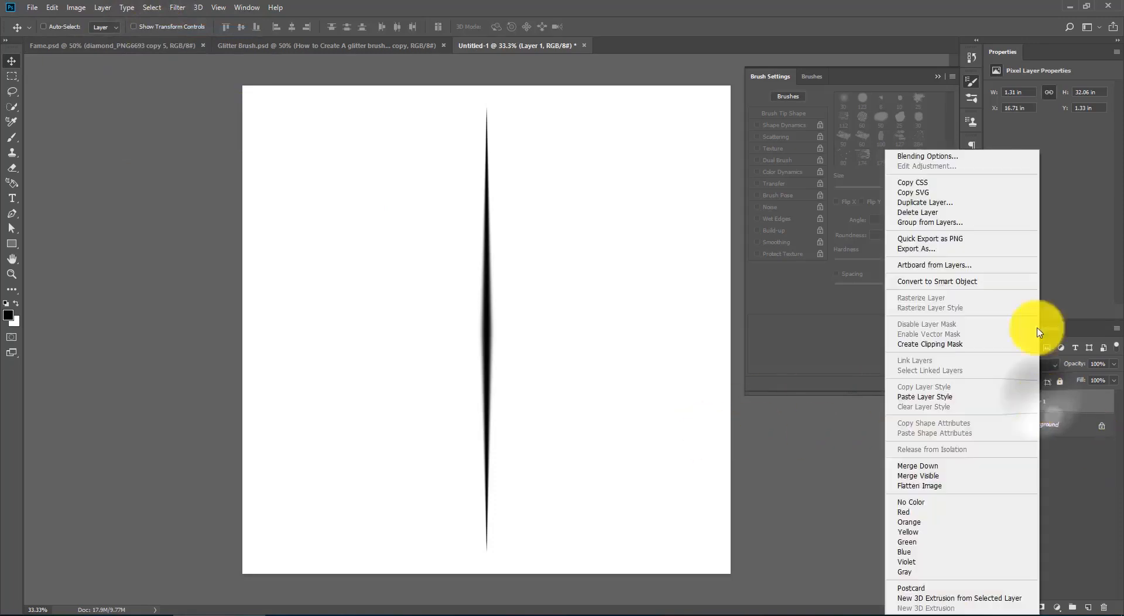
pyautogui.click(954, 186)
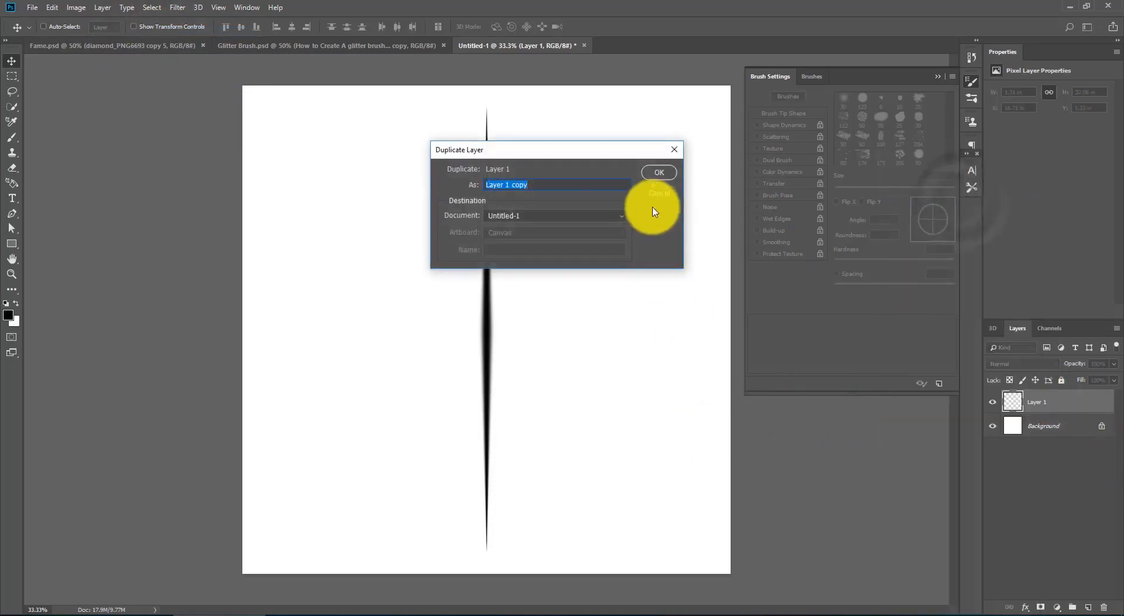
pyautogui.click(659, 173)
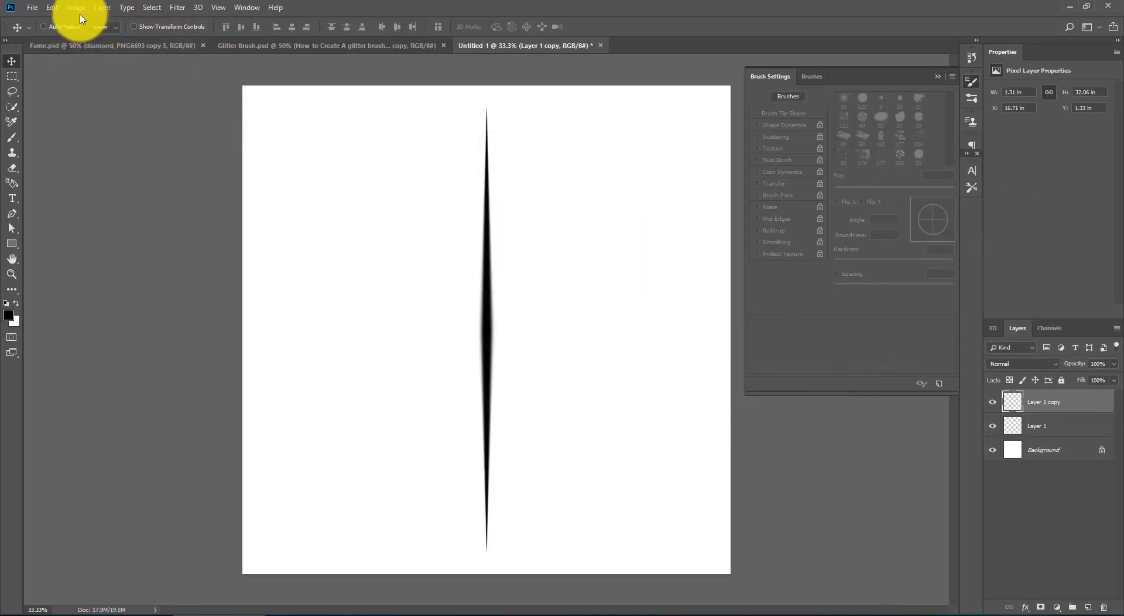
pyautogui.click(54, 8)
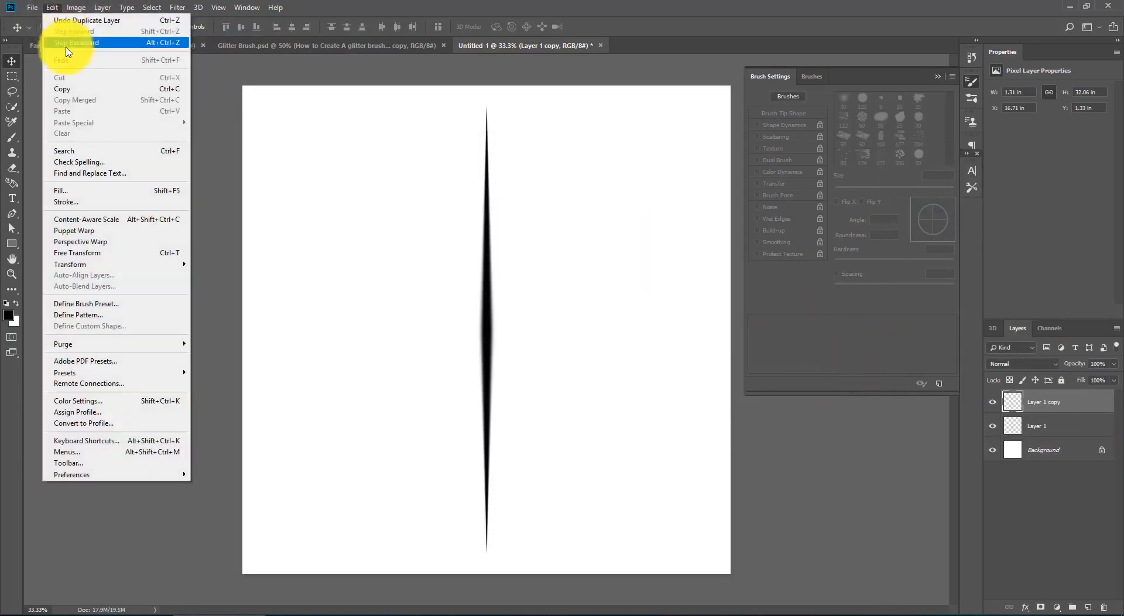
pyautogui.click(123, 258)
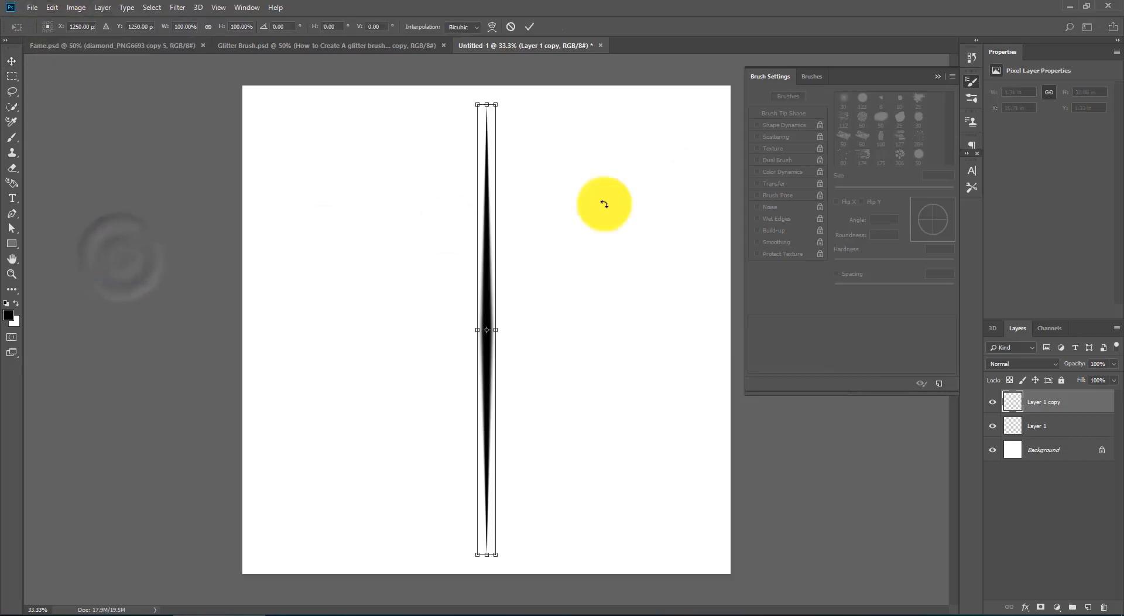
pyautogui.moveTo(512, 86)
pyautogui.mouseDown()
pyautogui.moveTo(609, 249)
pyautogui.moveTo(624, 332)
pyautogui.mouseUp()
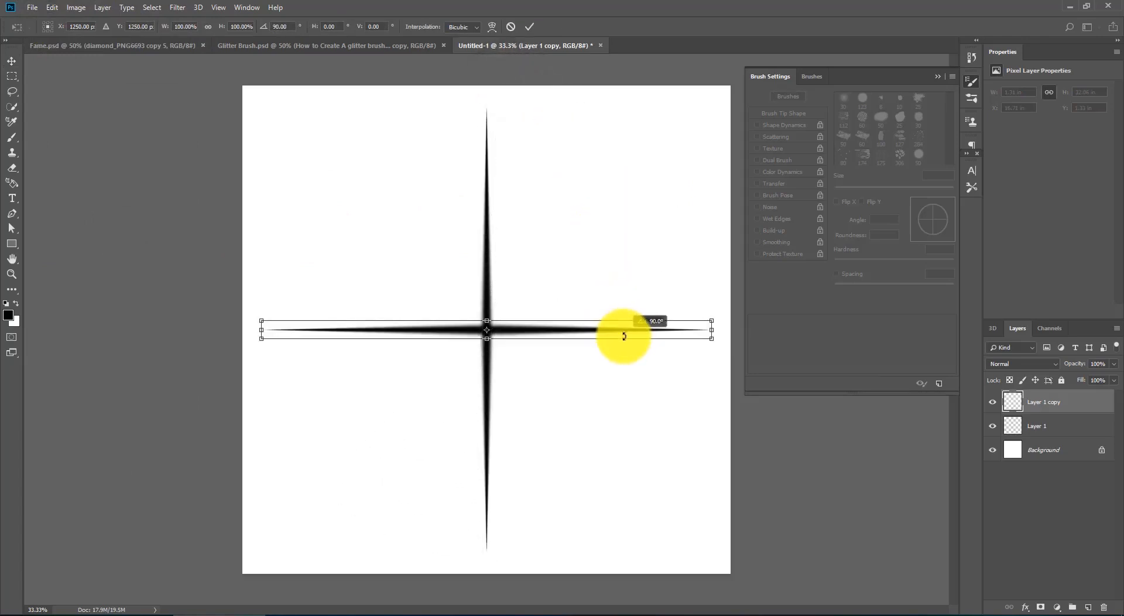
pyautogui.press('Return')
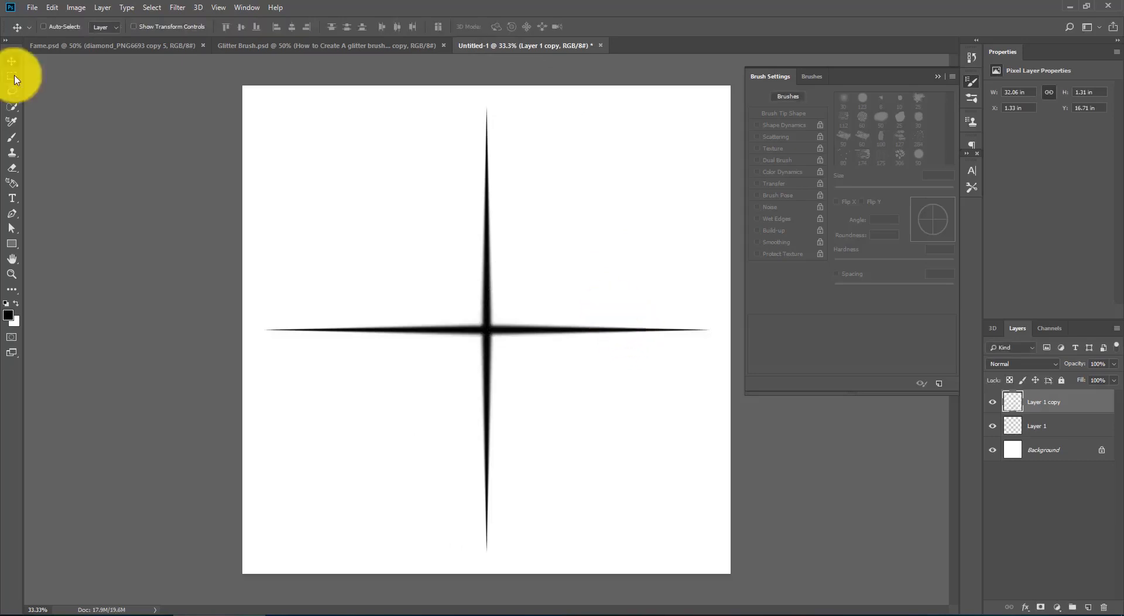
# Step: Reduce the brush tip size to 38 px
pyautogui.click(14, 216)
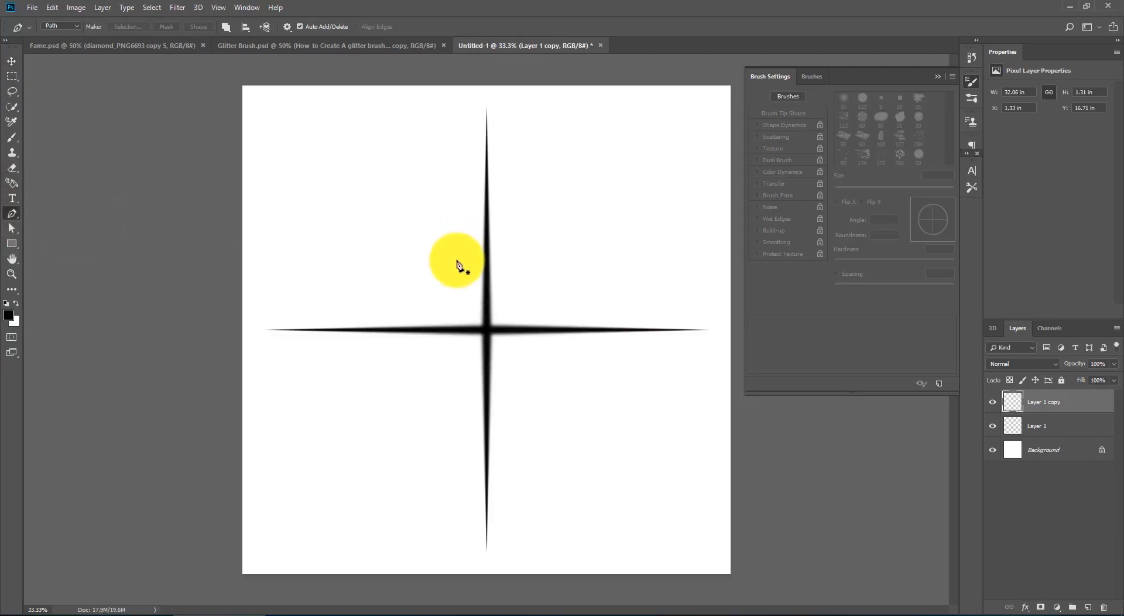
pyautogui.click(13, 138)
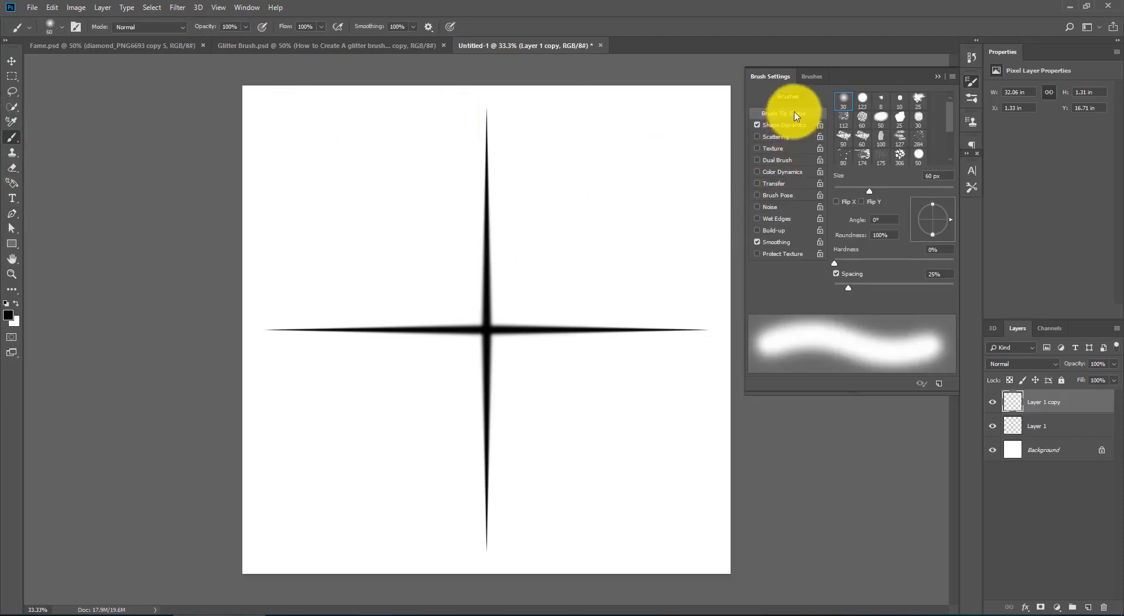
pyautogui.moveTo(870, 194); pyautogui.dragTo(856, 192)
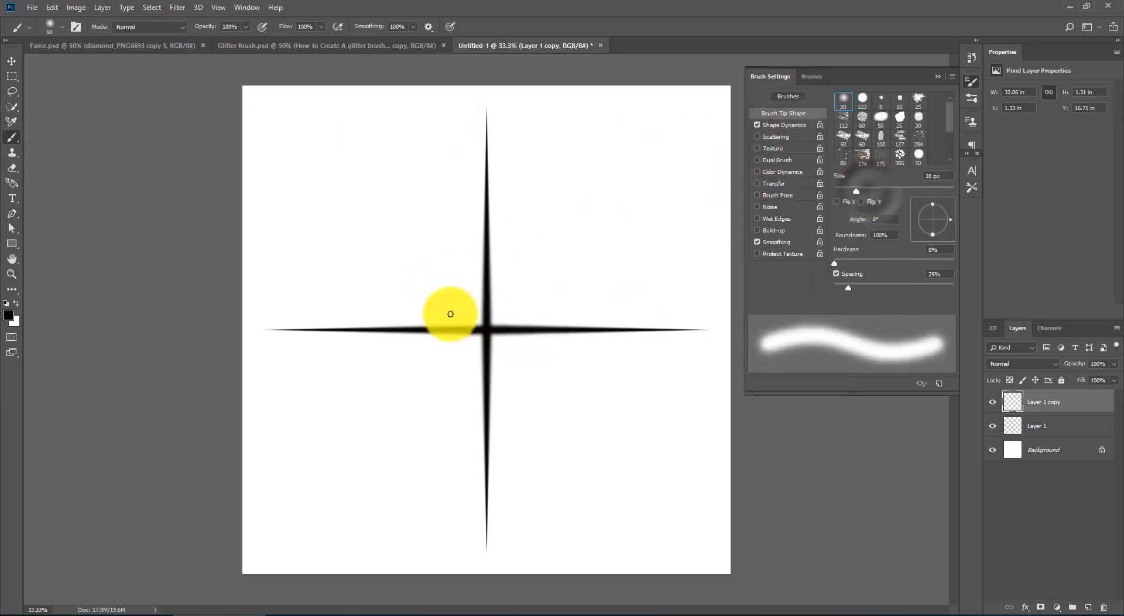
# Step: Draw a shorter straight vertical path with the Pen tool to the right of the cross center, crossing the horizontal ray
pyautogui.click(11, 213)
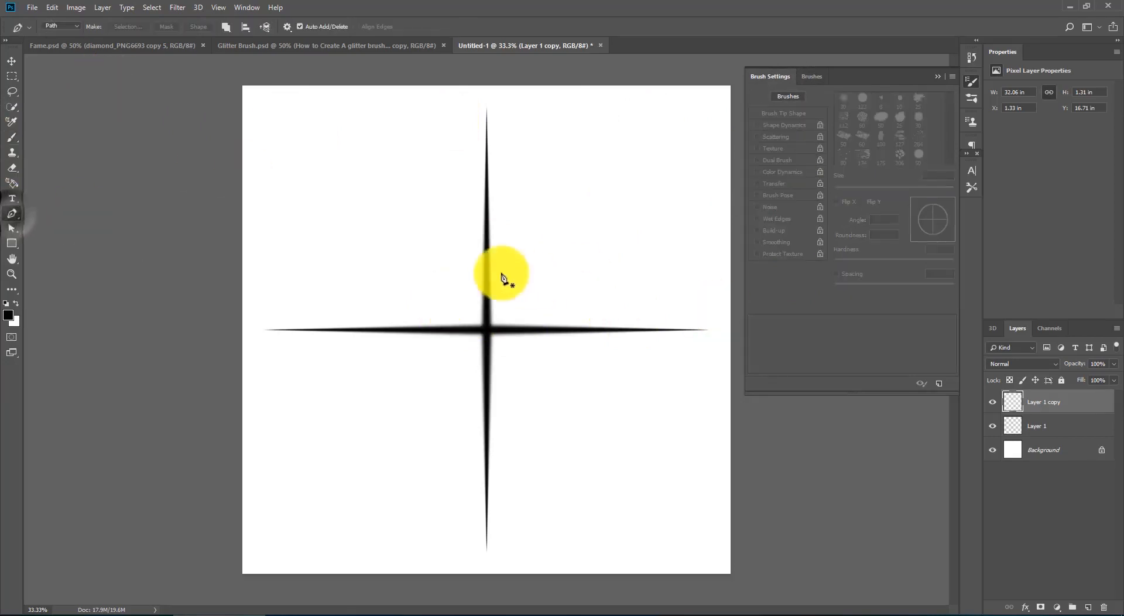
pyautogui.click(546, 216)
pyautogui.keyDown('shift'); pyautogui.click(557, 408); pyautogui.keyUp('shift')
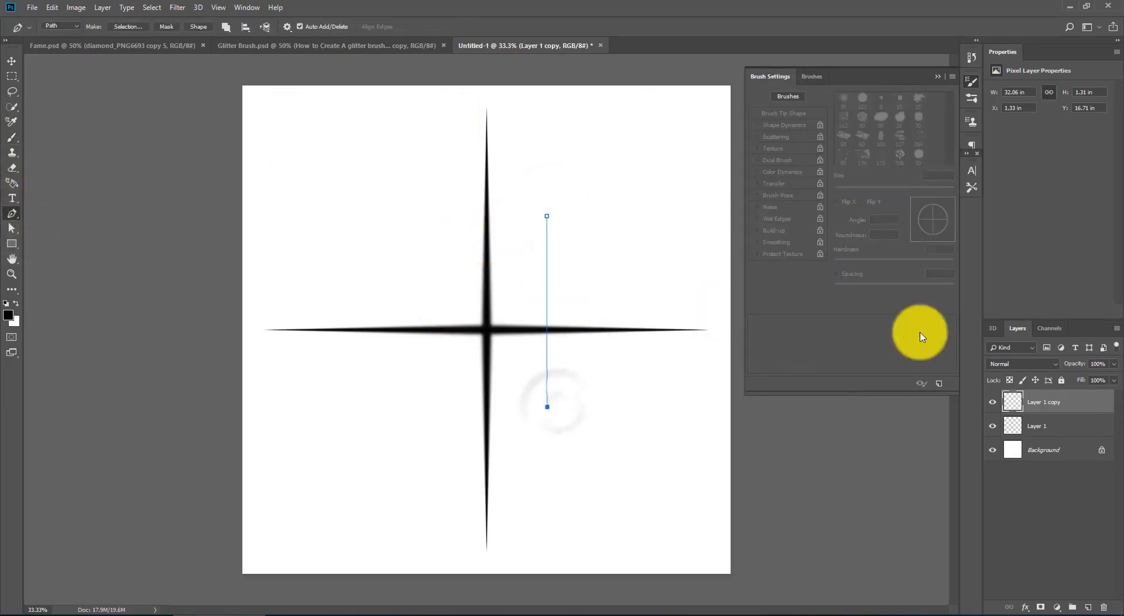
# Step: Add a new layer and stroke the short vertical path on it with the brush
pyautogui.click(1088, 607)
pyautogui.rightClick(559, 239)
pyautogui.click(594, 317)
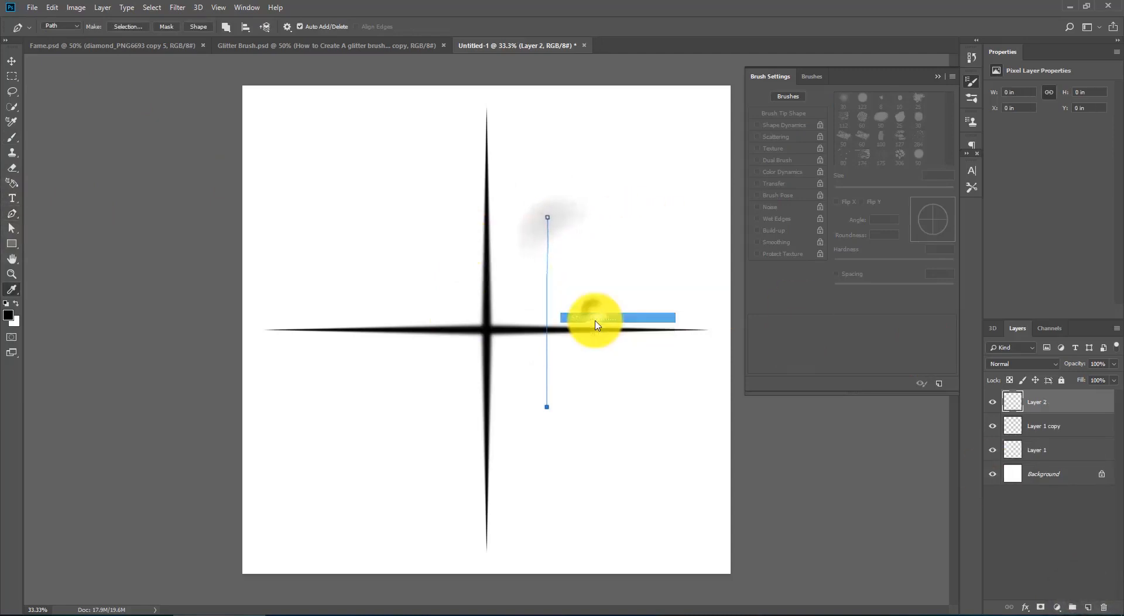
pyautogui.click(642, 192)
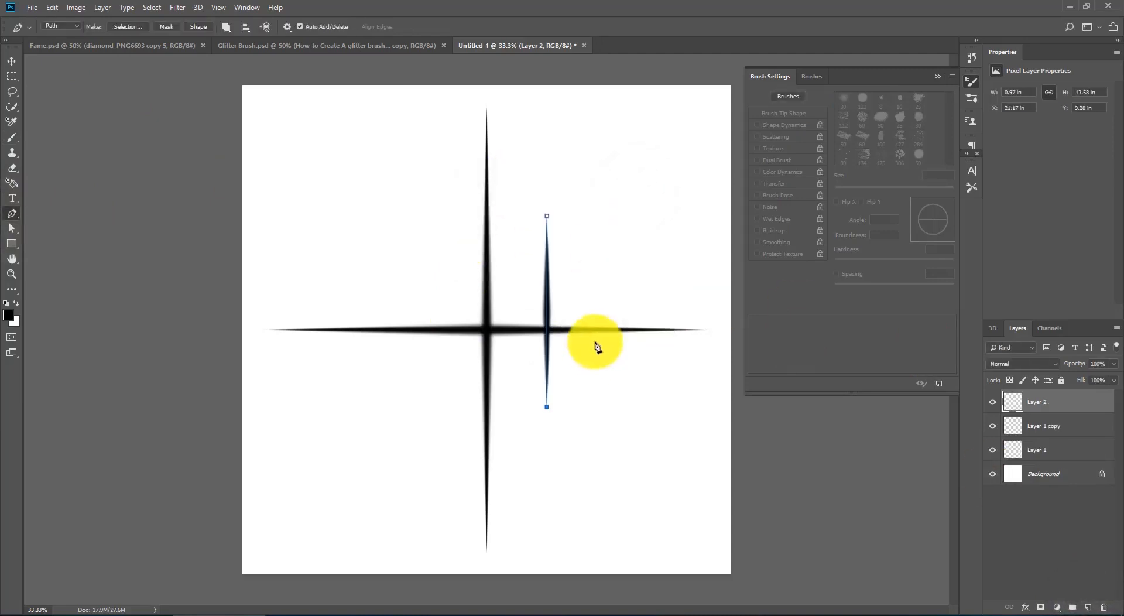
# Step: Rotate the short tapered stroke on Layer 2 about 30° clockwise into a diagonal ray
pyautogui.click(12, 60)
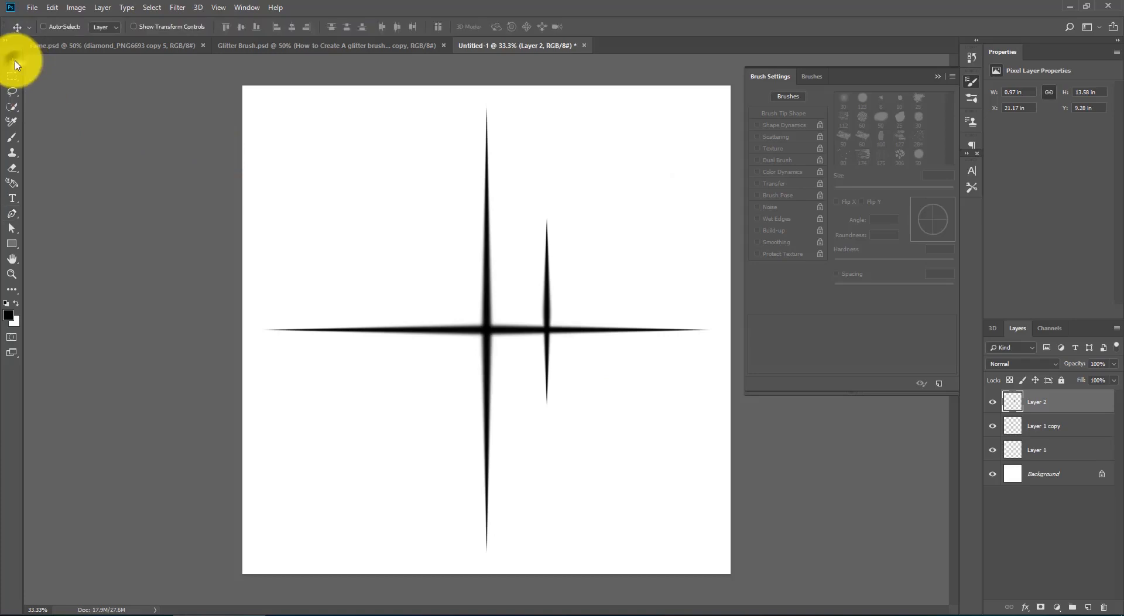
pyautogui.hotkey('ctrl', 't')
pyautogui.moveTo(614, 206); pyautogui.dragTo(657, 246)
pyautogui.press('Return')
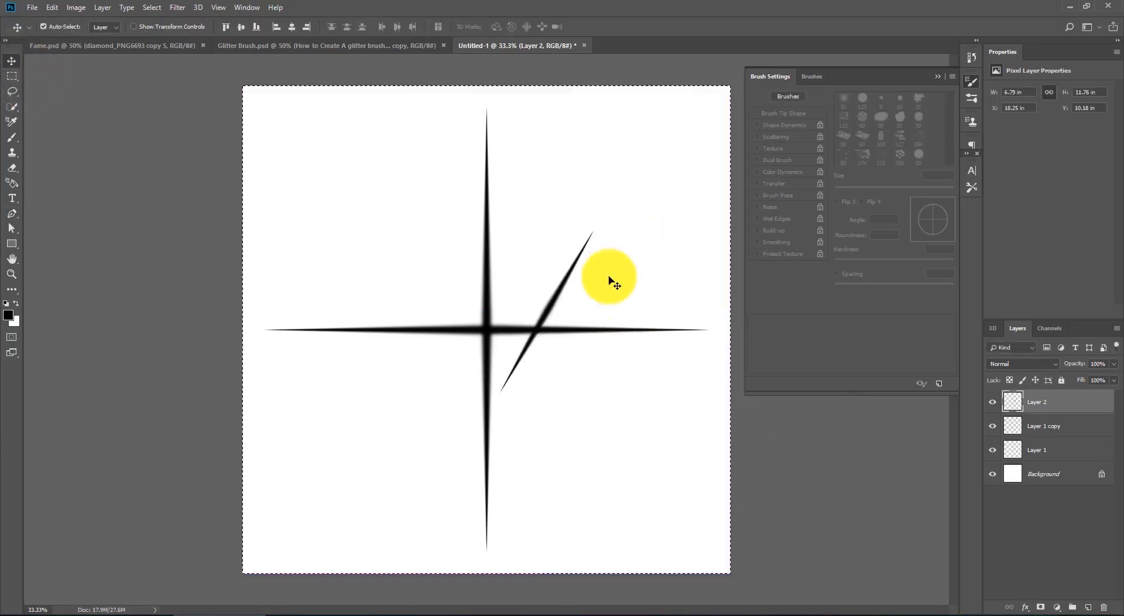
# Step: Center the diagonal ray horizontally and vertically on the canvas by aligning it to a full-canvas selection, and deselect
pyautogui.hotkey('ctrl', 'a')
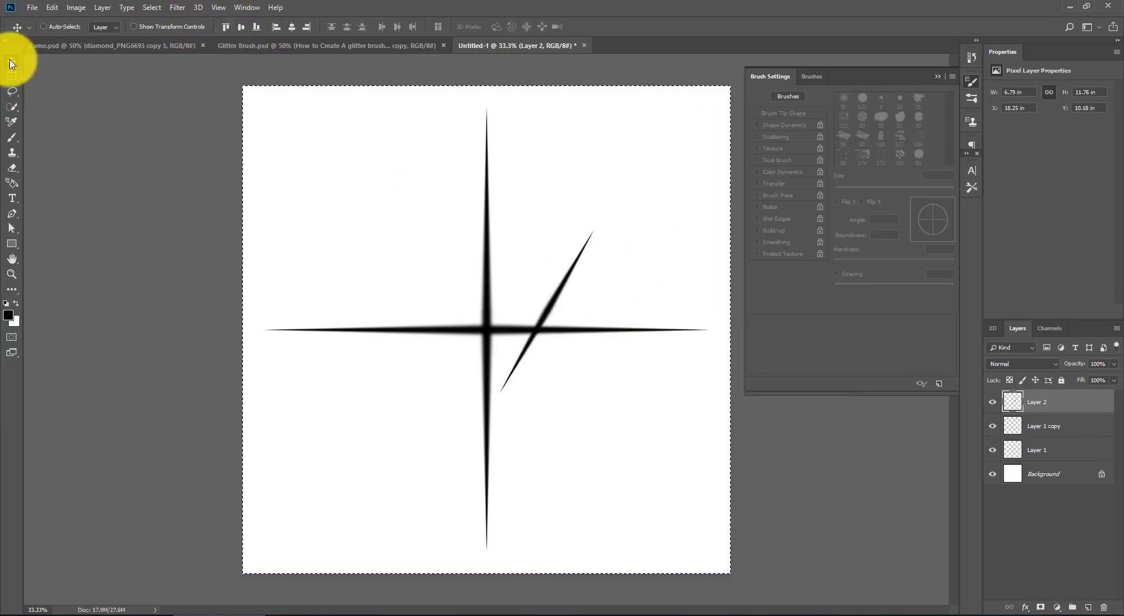
pyautogui.click(292, 26)
pyautogui.click(241, 26)
pyautogui.hotkey('ctrl', 'd')
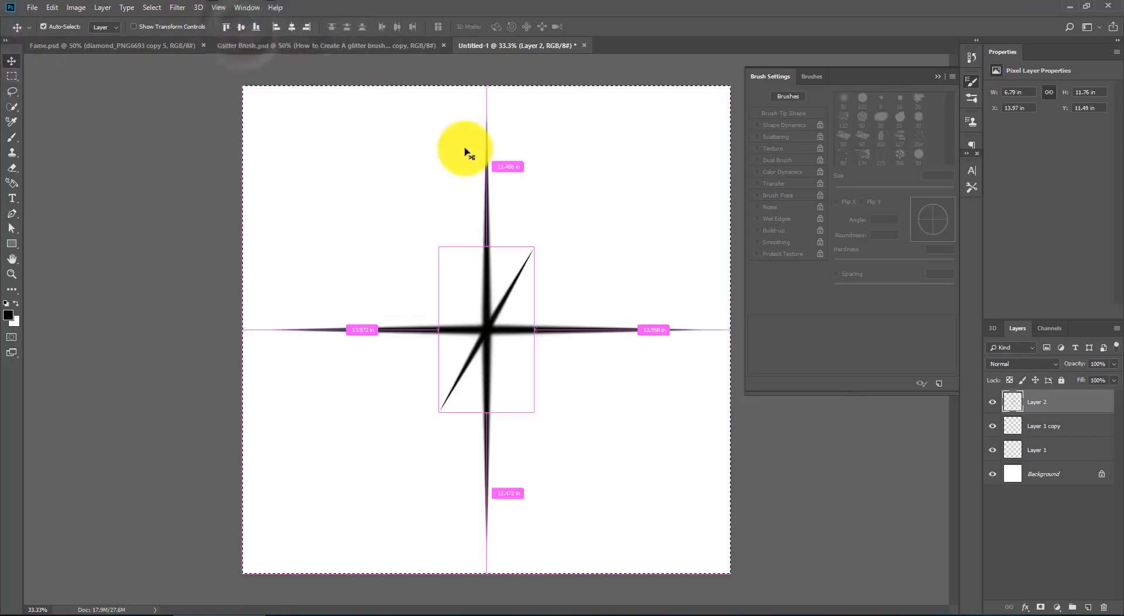
# Step: Duplicate Layer 2 and rotate the copy -60° so the two diagonal rays mirror each other
pyautogui.rightClick(1046, 404)
pyautogui.click(955, 208)
pyautogui.press('Return')
pyautogui.hotkey('ctrl', 't')
pyautogui.rightClick(485, 270)
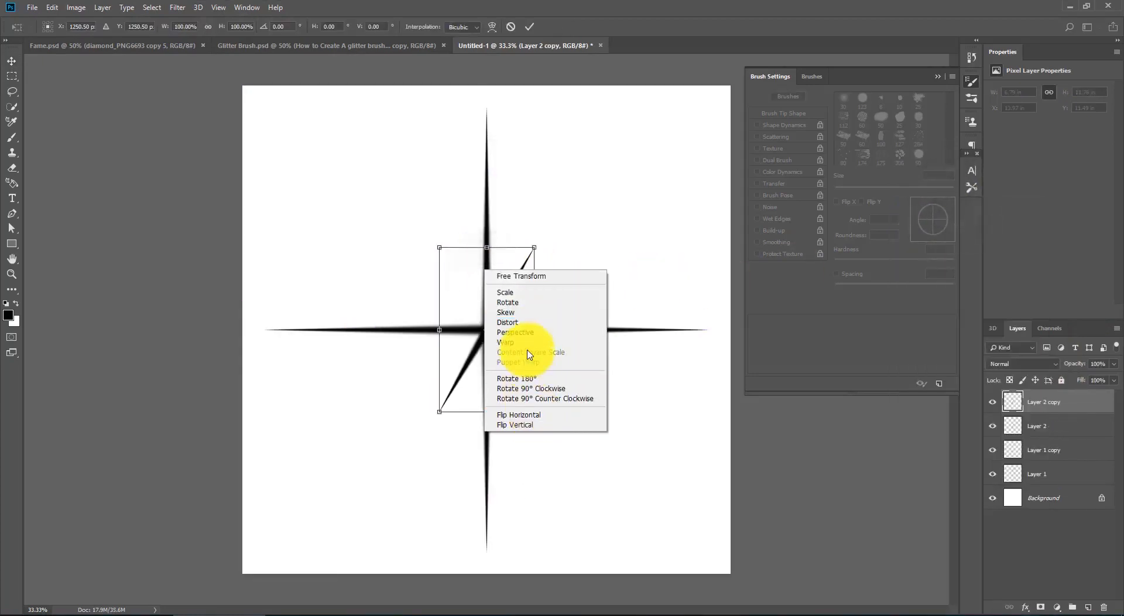
pyautogui.click(459, 268)
pyautogui.moveTo(552, 201); pyautogui.dragTo(374, 193)
pyautogui.moveTo(645, 207); pyautogui.dragTo(634, 236)
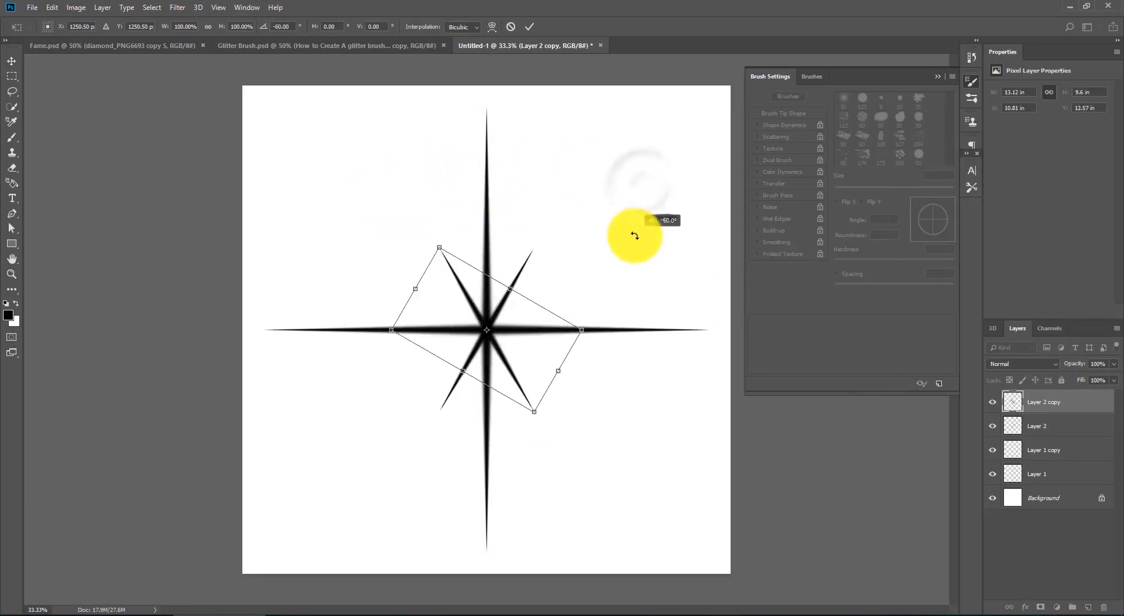
pyautogui.press('Return')
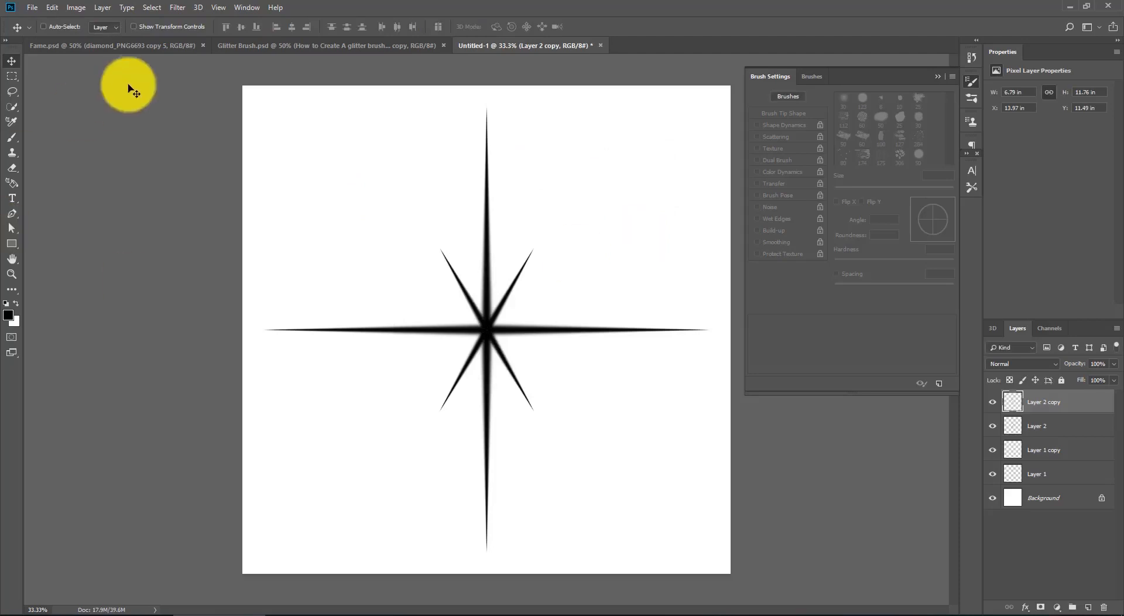
# Step: Enlarge the soft round brush to 800 px and paint a single black glow at the star's center on a new layer
pyautogui.click(11, 138)
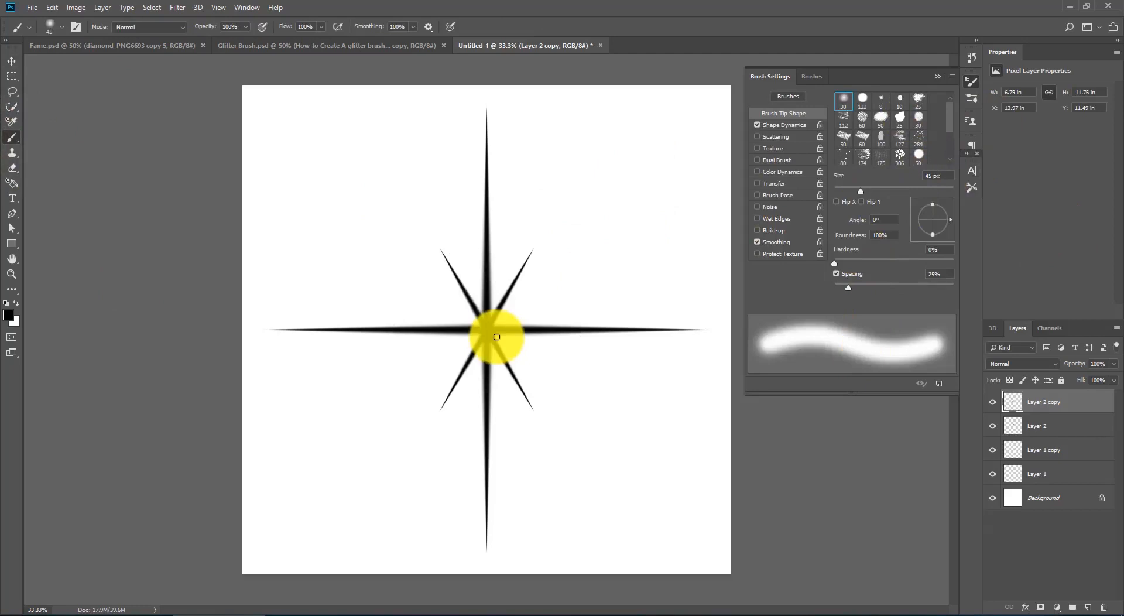
pyautogui.press(']')
pyautogui.press(']')
pyautogui.press(']')
pyautogui.press(']')
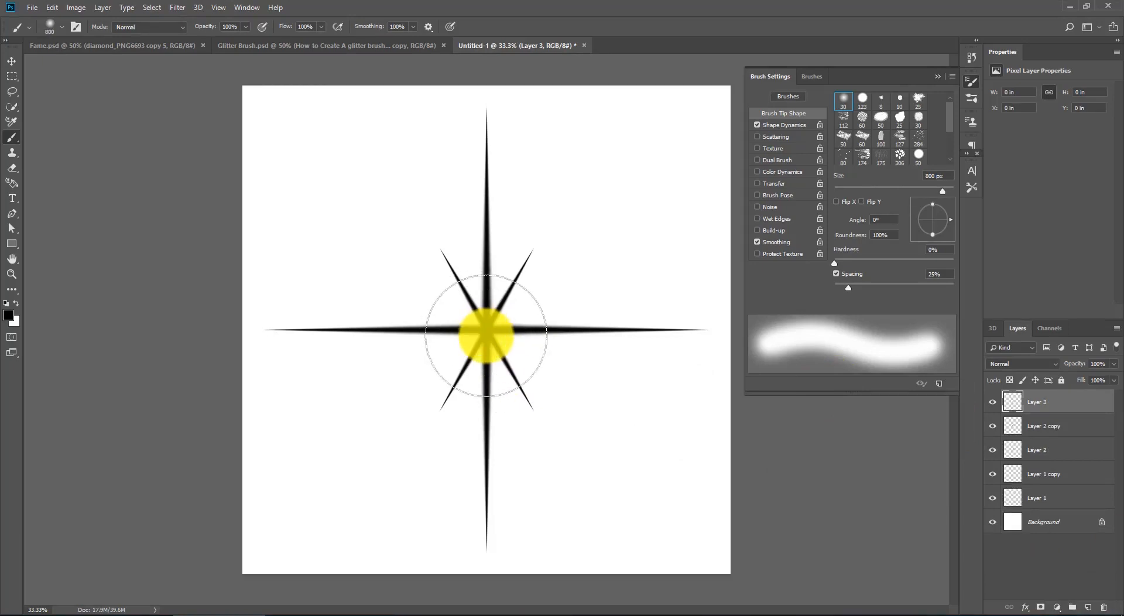
pyautogui.click(486, 335)
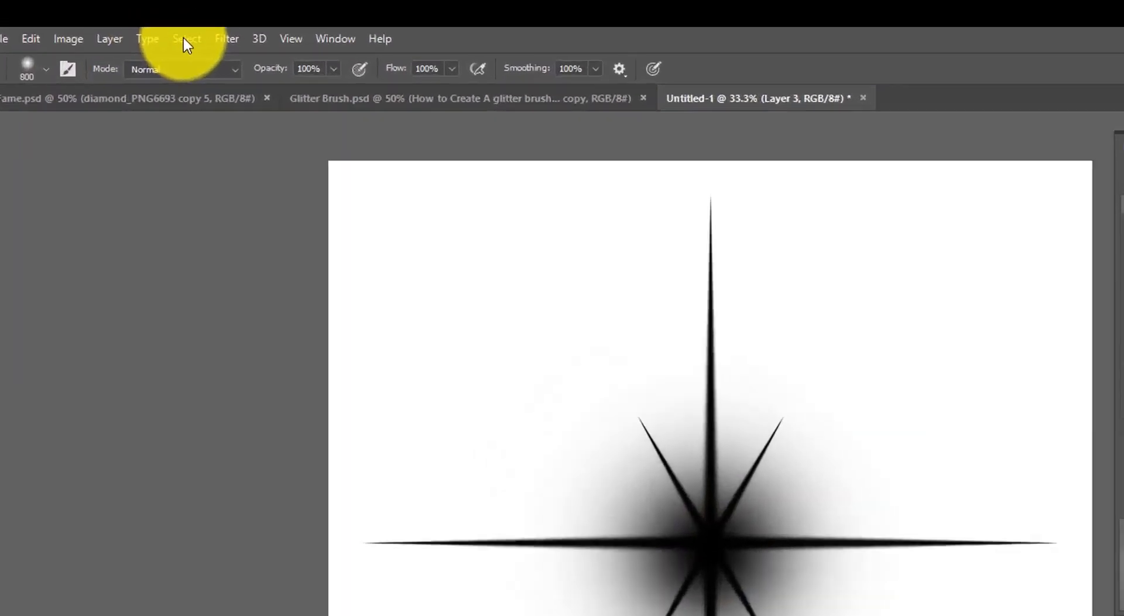
# Step: Center the soft glow on the star by aligning Layer 3 to a full-canvas selection, and deselect
pyautogui.click(184, 38)
pyautogui.click(193, 58)
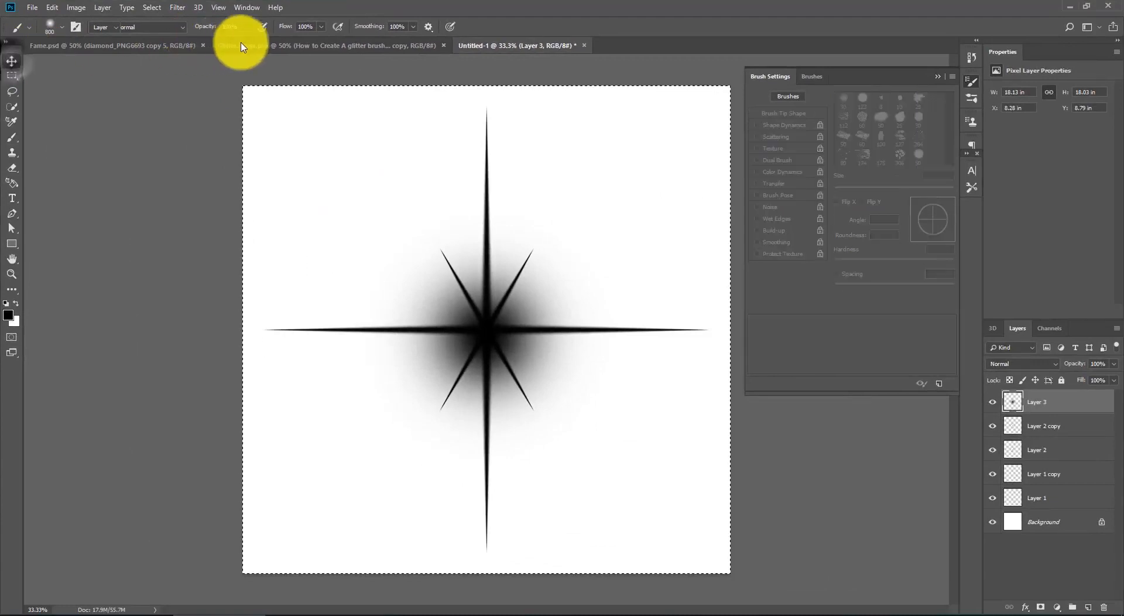
pyautogui.press('v')
pyautogui.click(241, 27)
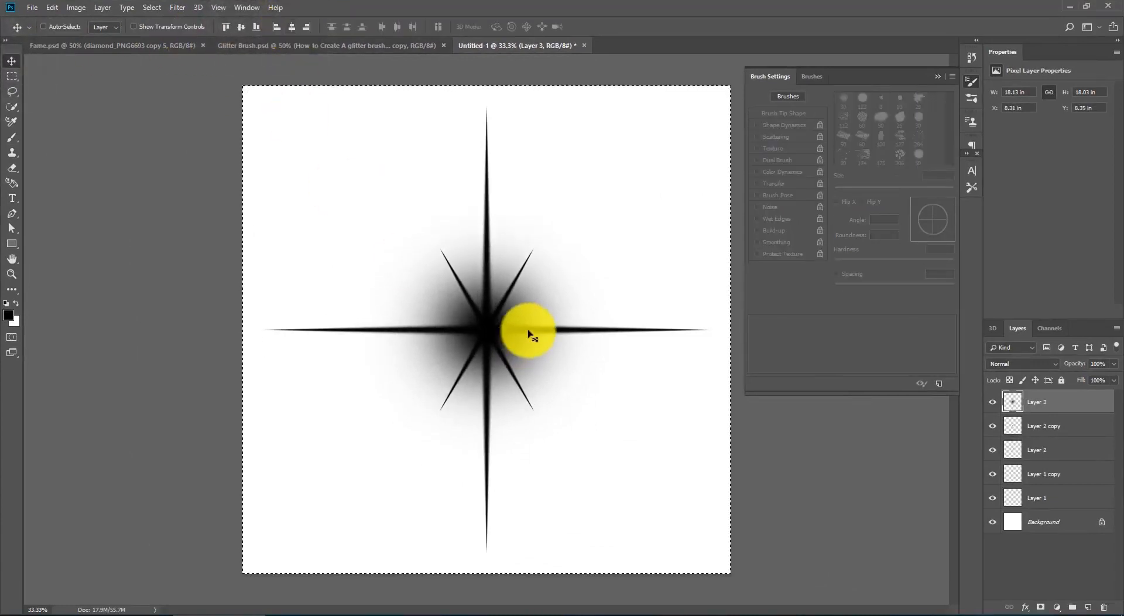
pyautogui.press('ctrl')
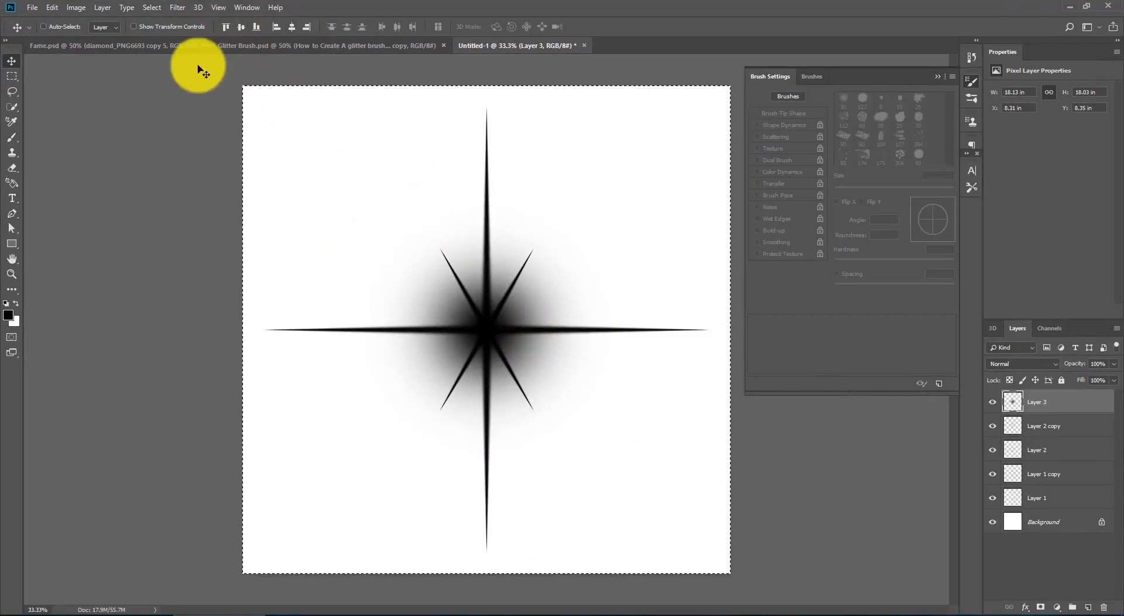
pyautogui.click(152, 7)
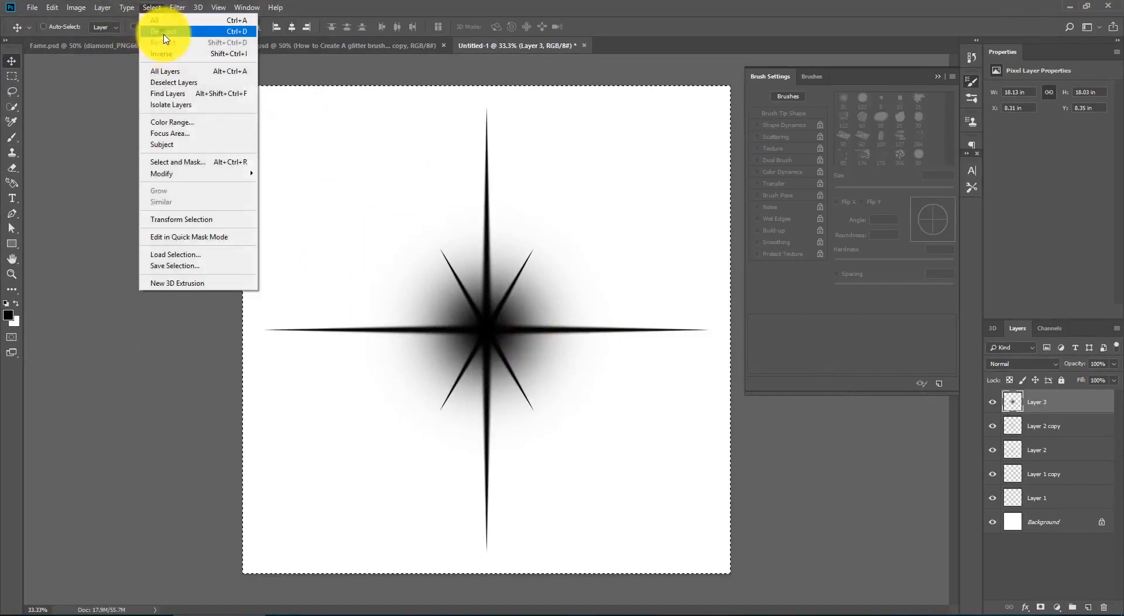
pyautogui.click(164, 34)
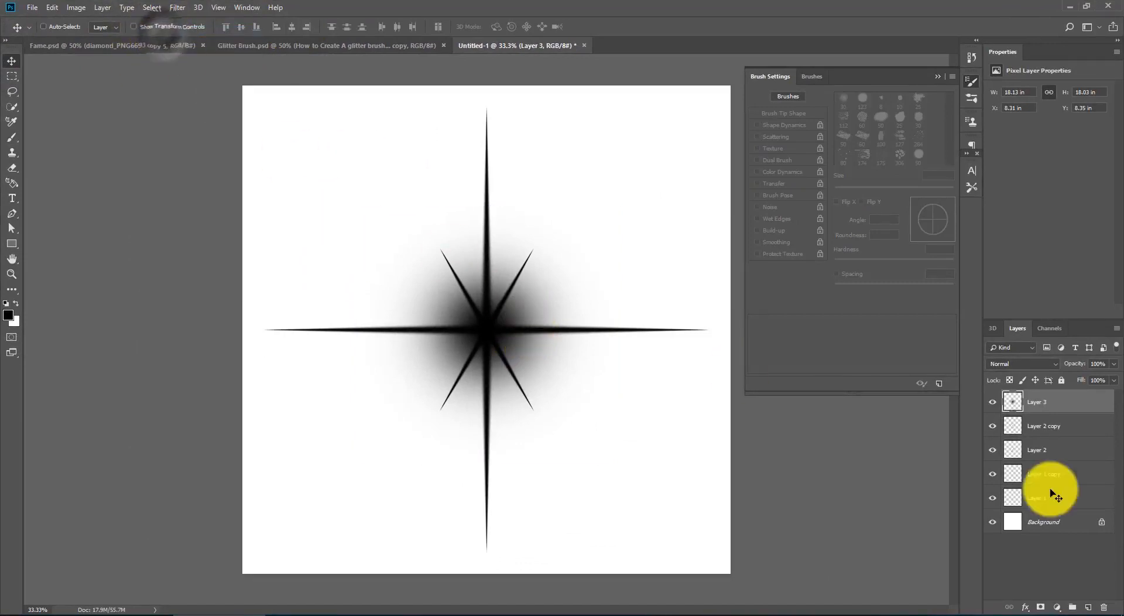
# Step: Merge all the star and glow layers above the Background into a single layer
pyautogui.keyDown('shift'); pyautogui.click(1078, 499); pyautogui.keyUp('shift')
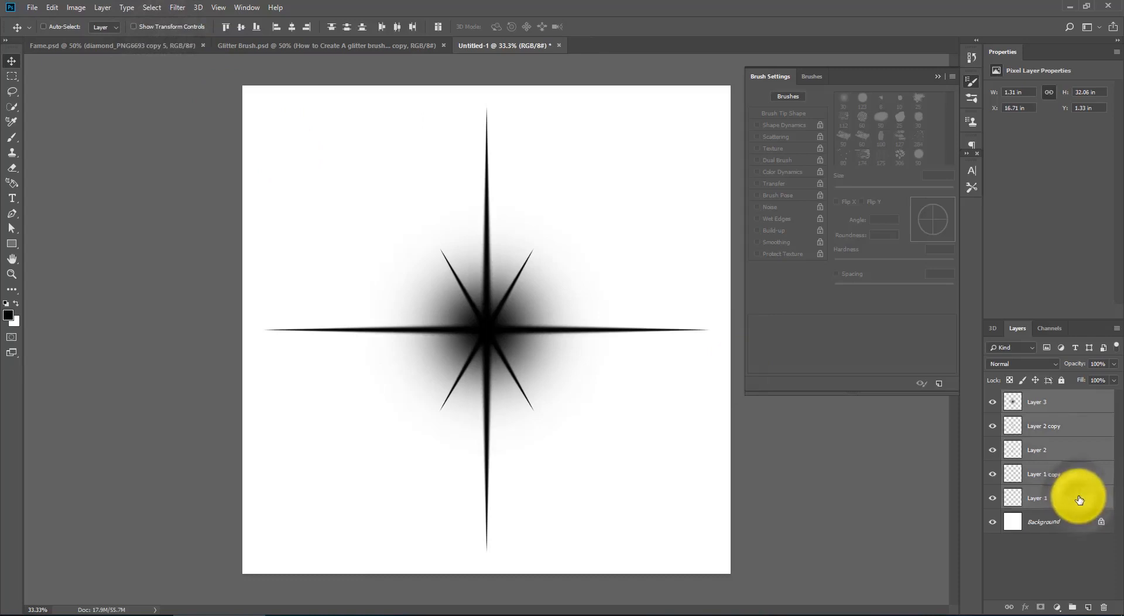
pyautogui.rightClick(1062, 404)
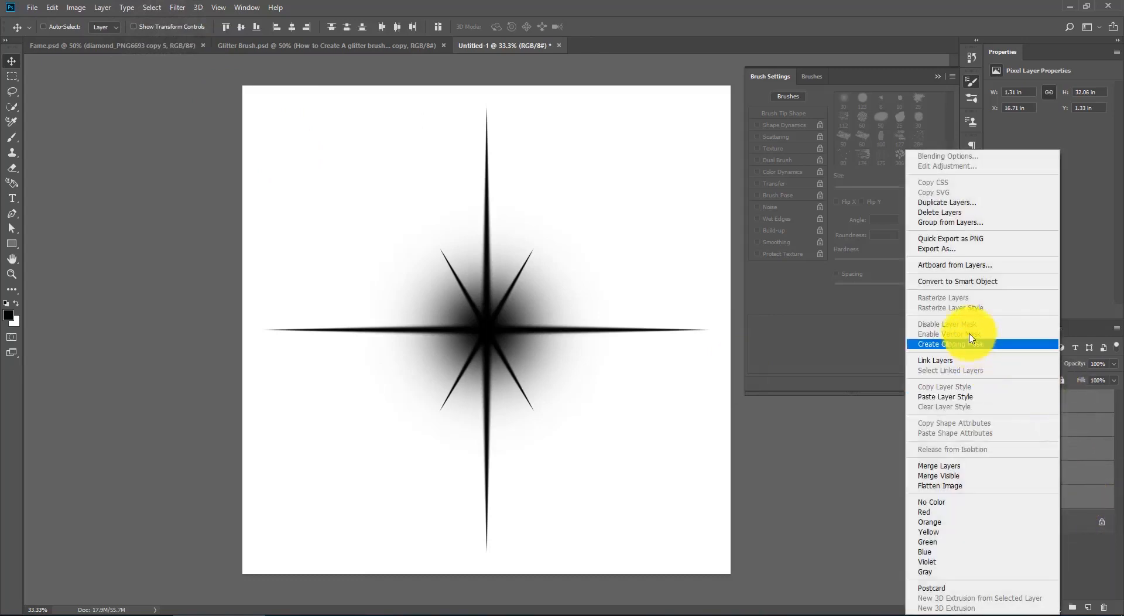
pyautogui.click(960, 466)
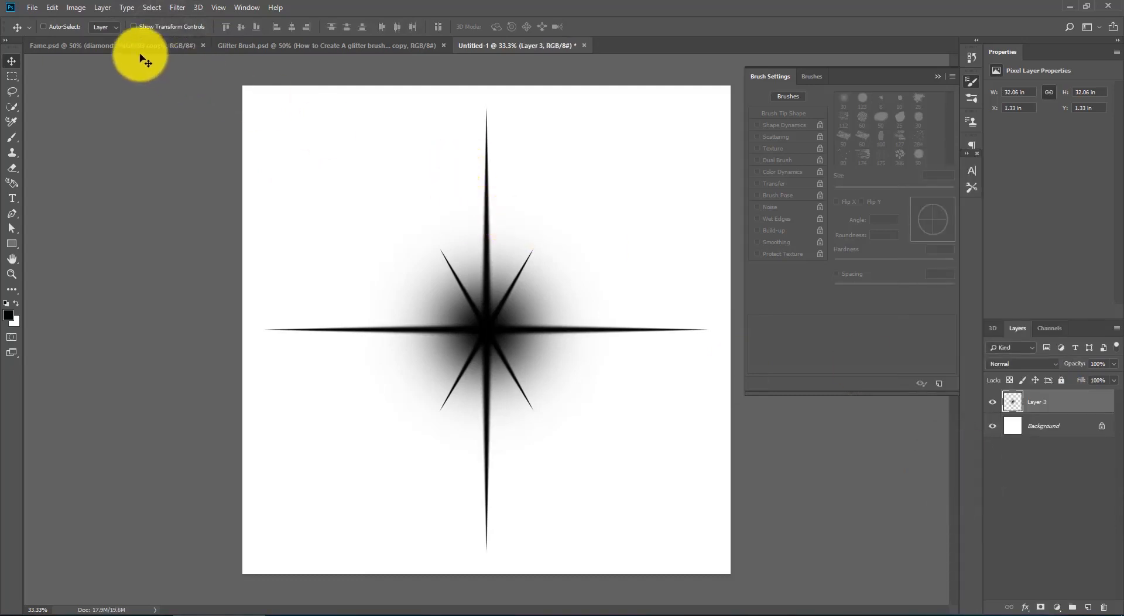
# Step: Select the whole canvas and define the star as a brush preset named "Glitter Sparkle"
pyautogui.click(150, 9)
pyautogui.click(173, 23)
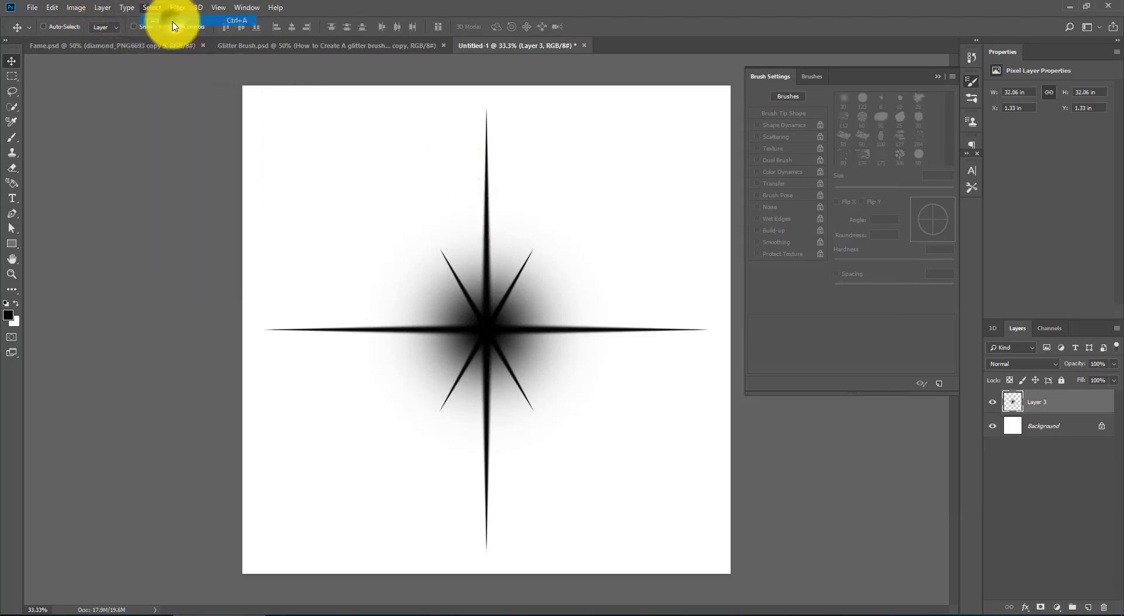
pyautogui.click(52, 9)
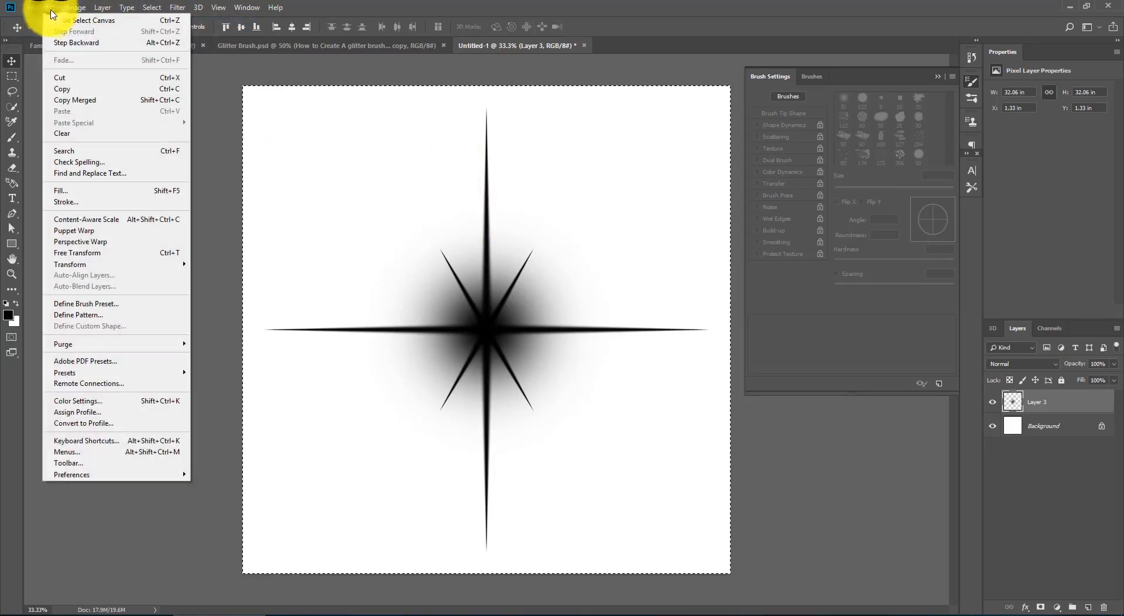
pyautogui.click(115, 306)
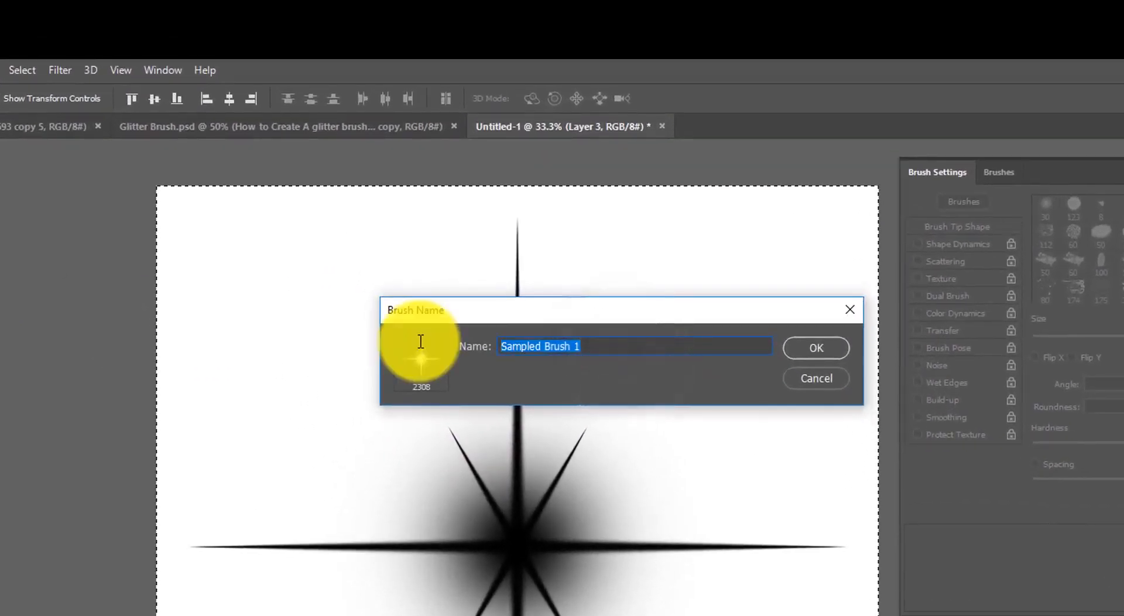
pyautogui.write('Glitter Sparkle')
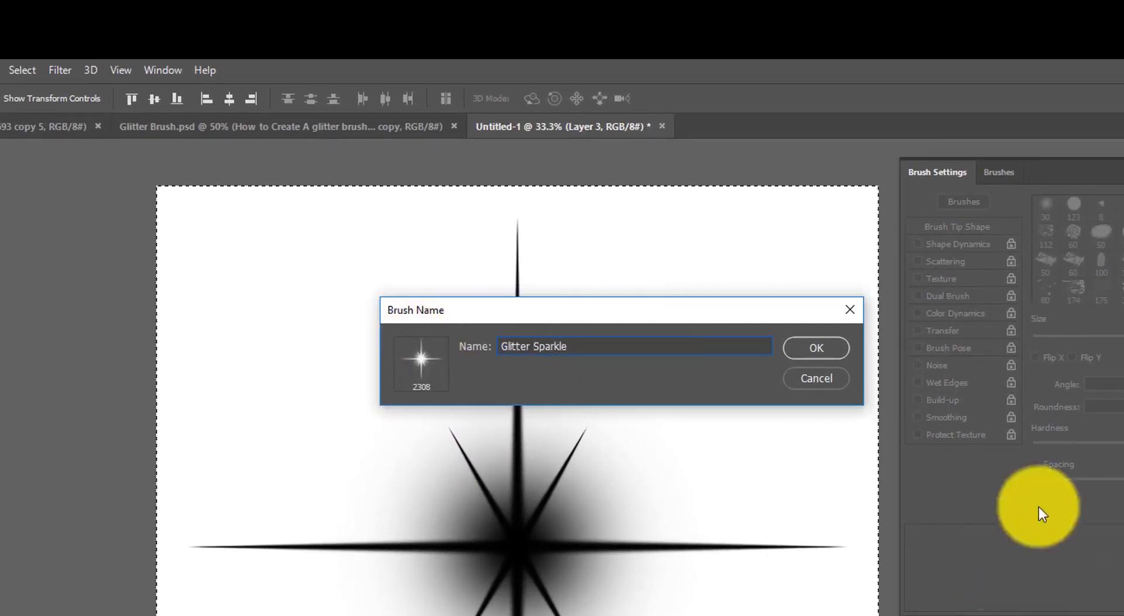
pyautogui.click(816, 348)
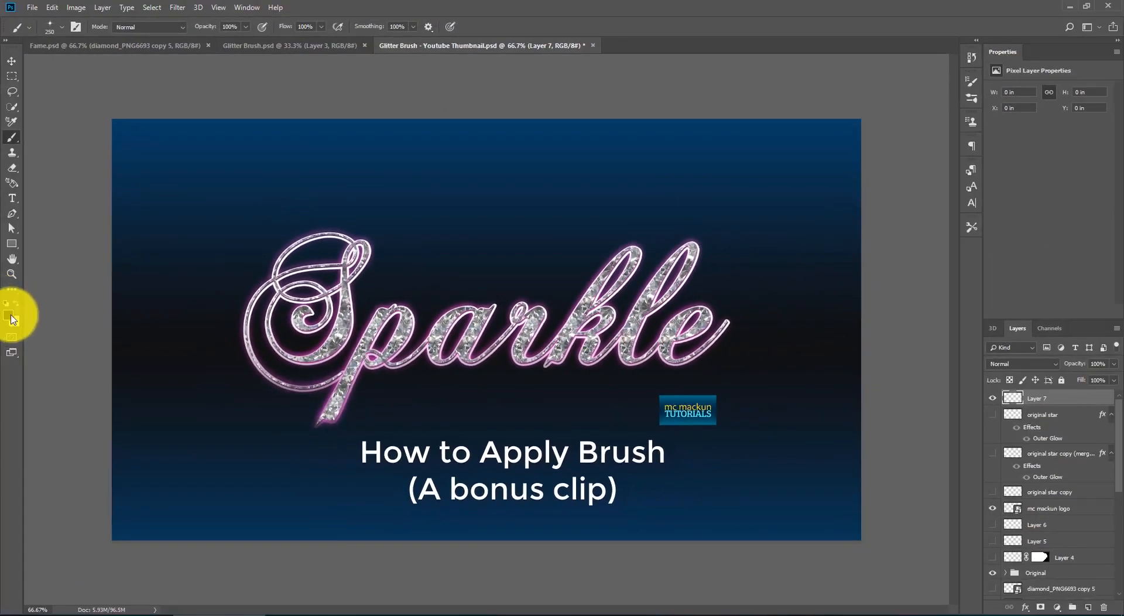
# Step: Set the foreground color to white and add a new layer above Layer 7 in the Sparkle thumbnail document
pyautogui.click(10, 316)
pyautogui.click(749, 176)
pyautogui.click(1027, 169)
pyautogui.click(1087, 608)
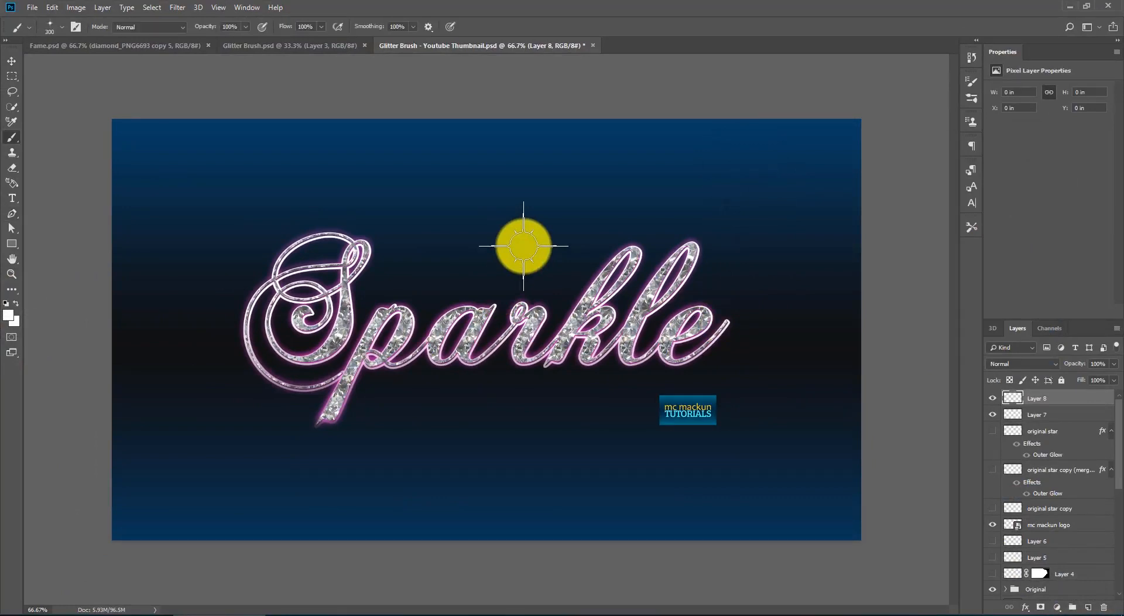
# Step: Stamp seven white sparkles in varying brush sizes around the Sparkle lettering, with the largest at 300 px above the k
pyautogui.click(625, 226)
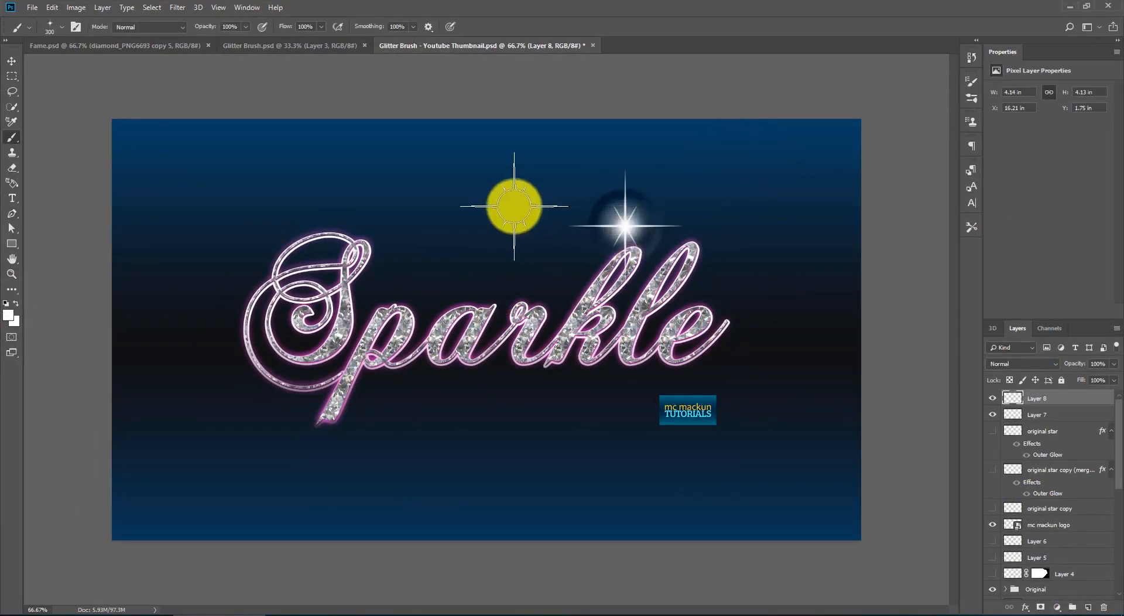
pyautogui.click(381, 304)
pyautogui.click(729, 317)
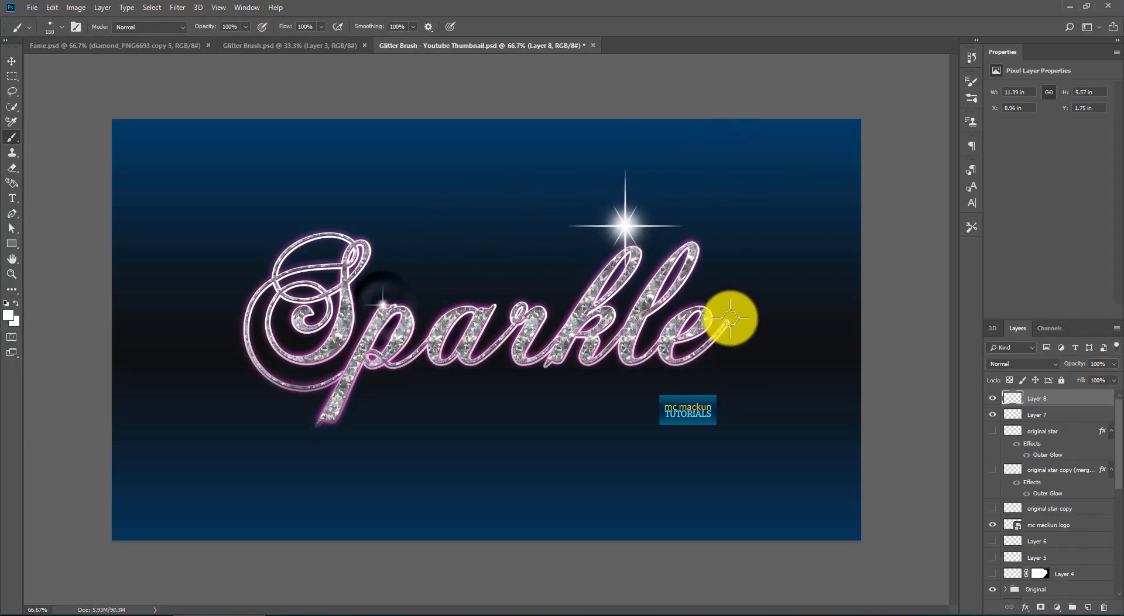
pyautogui.click(353, 235)
pyautogui.press('p')
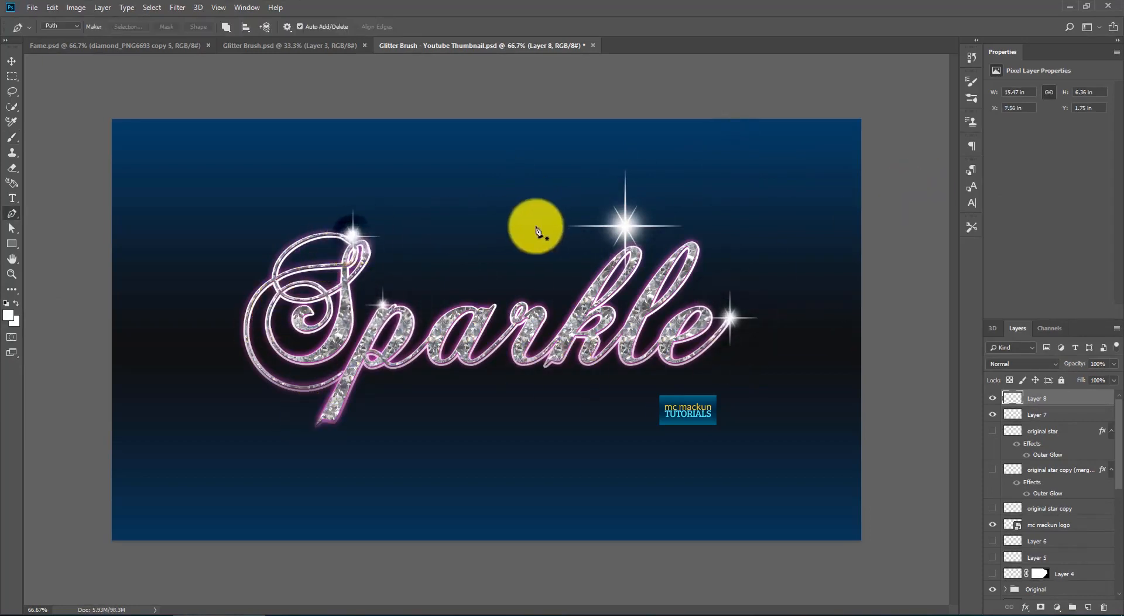
pyautogui.click(300, 361)
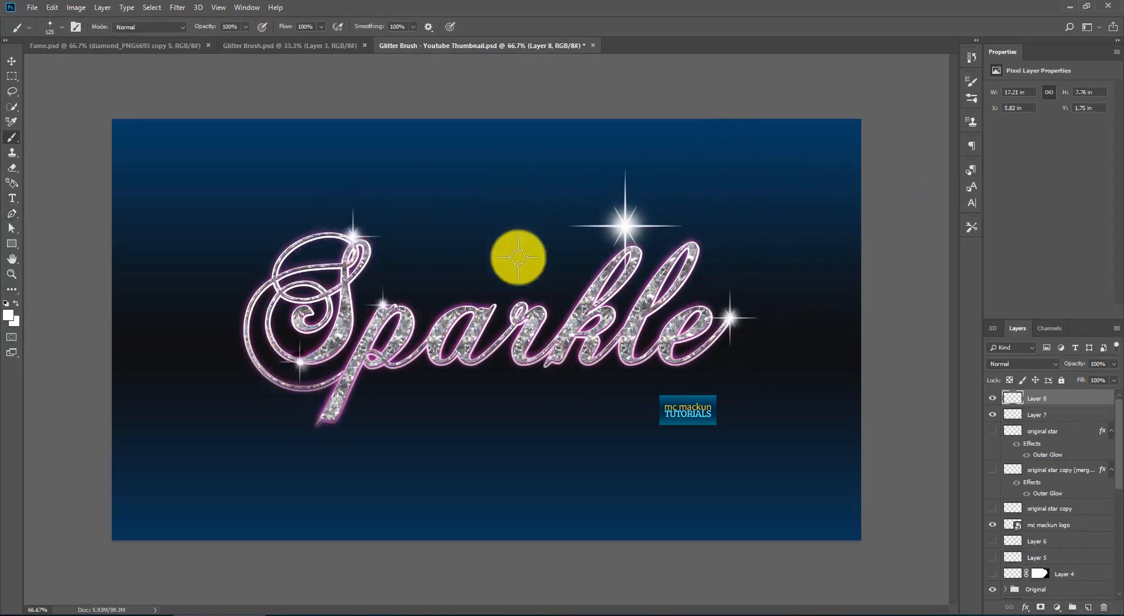
pyautogui.press('[')
pyautogui.click(524, 363)
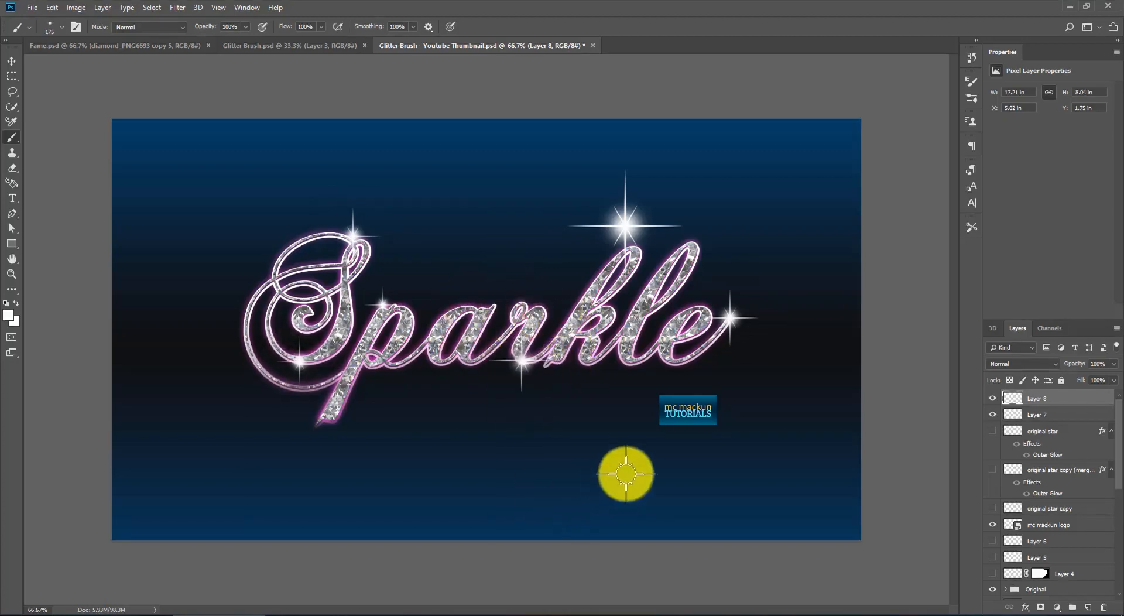
pyautogui.click(320, 417)
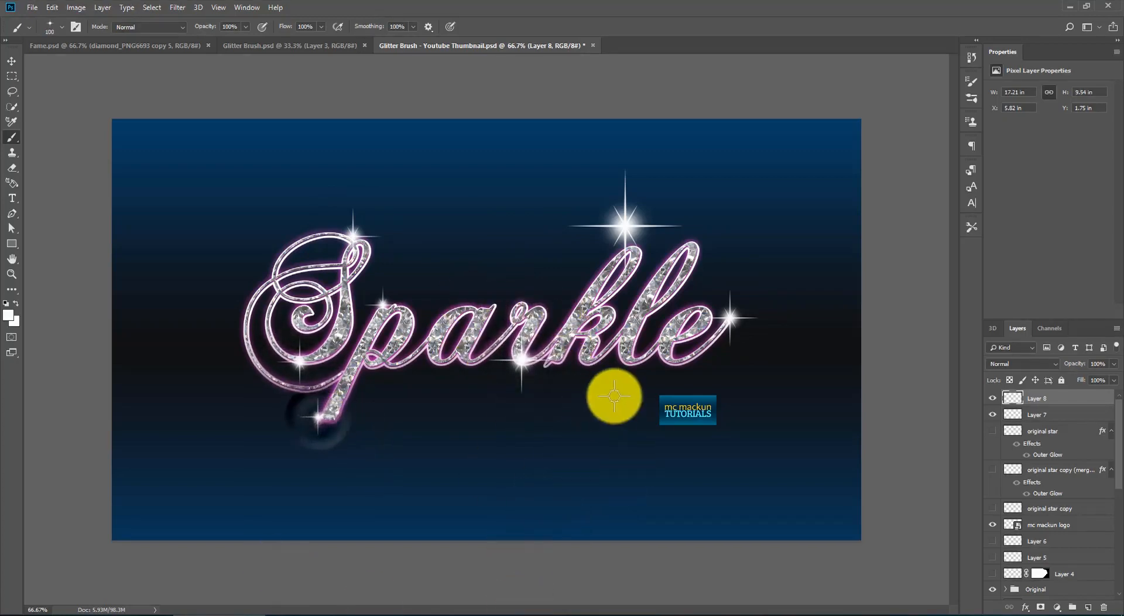
# Step: Lasso the large sparkle above the k and move it down onto the tip of the letter
pyautogui.click(12, 91)
pyautogui.moveTo(584, 269)
pyautogui.mouseDown()
pyautogui.moveTo(636, 305)
pyautogui.moveTo(713, 220)
pyautogui.moveTo(503, 201)
pyautogui.moveTo(585, 270)
pyautogui.mouseUp()
pyautogui.click(12, 61)
pyautogui.moveTo(624, 216); pyautogui.dragTo(627, 240)
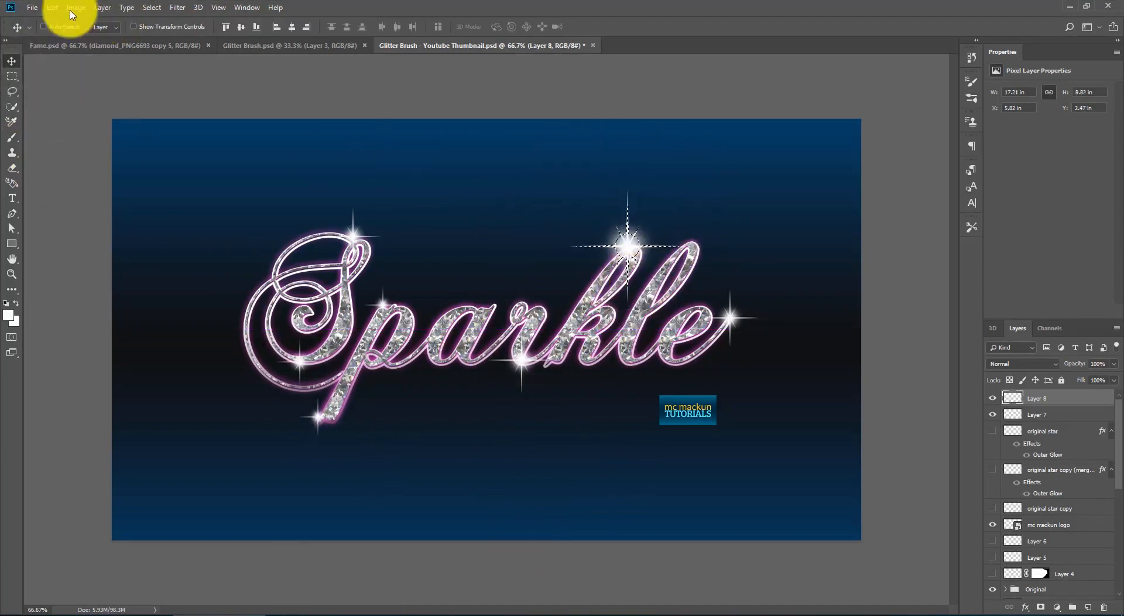
# Step: Rotate the selected large sparkle -45° with Free Transform and deselect it
pyautogui.click(52, 7)
pyautogui.click(88, 252)
pyautogui.moveTo(672, 175); pyautogui.dragTo(633, 149)
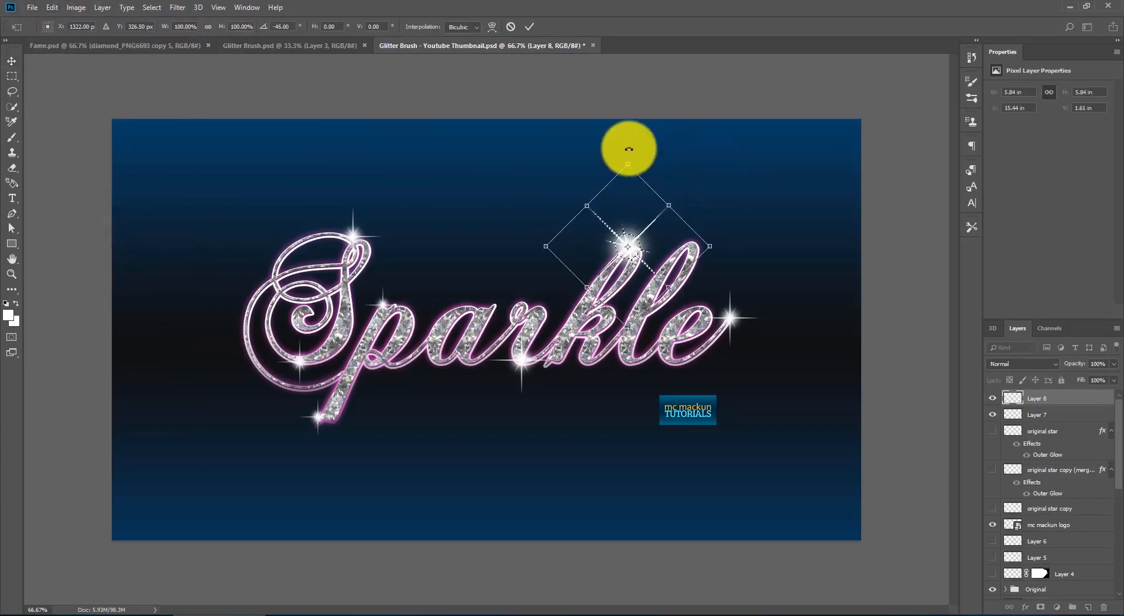
pyautogui.press('Return')
pyautogui.click(152, 7)
pyautogui.click(167, 30)
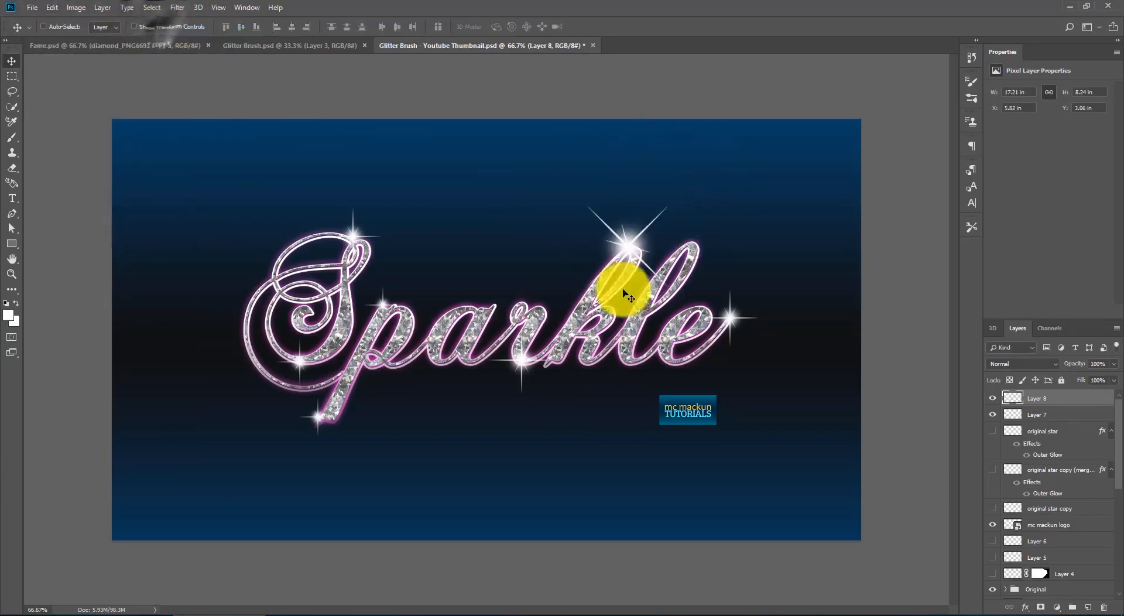
# Step: Lasso the sparkle at the tip of the e, rotate it so its rays run diagonally, and nudge it down-left onto the letter
pyautogui.click(12, 91)
pyautogui.moveTo(719, 289)
pyautogui.mouseDown()
pyautogui.moveTo(764, 360)
pyautogui.moveTo(723, 304)
pyautogui.mouseUp()
pyautogui.click(12, 61)
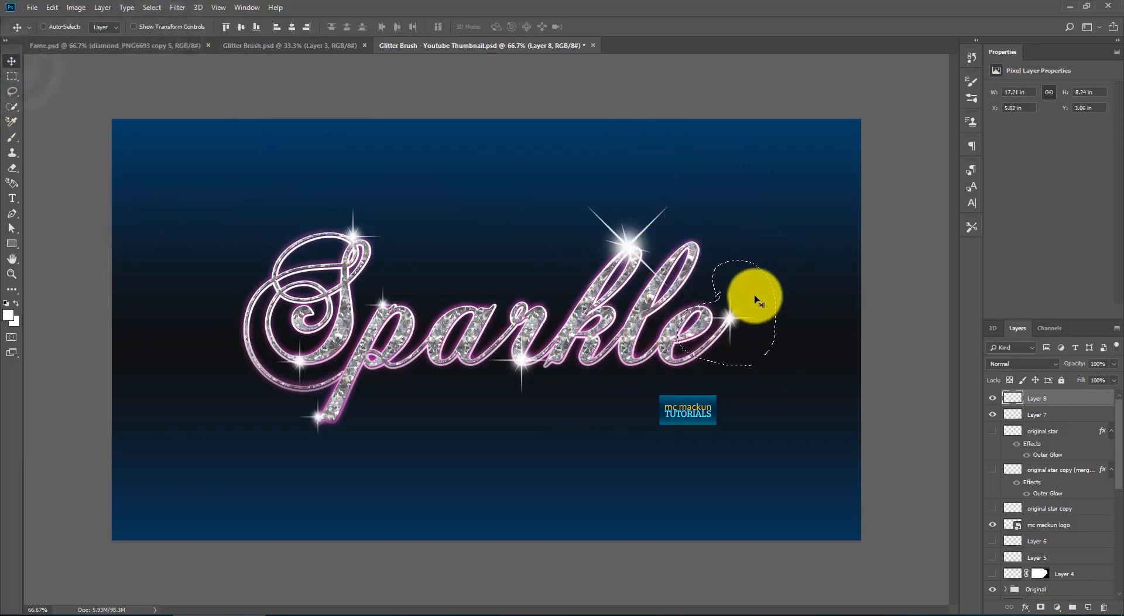
pyautogui.hotkey('ctrl', 't')
pyautogui.moveTo(785, 221); pyautogui.dragTo(731, 220)
pyautogui.press('Return')
pyautogui.moveTo(734, 314); pyautogui.dragTo(728, 320)
# Step: Lasso the sparkle below the r, rotate it to diagonal rays, and move it up onto the base of the letter
pyautogui.press('l')
pyautogui.moveTo(508, 413)
pyautogui.mouseDown()
pyautogui.moveTo(556, 381)
pyautogui.moveTo(480, 384)
pyautogui.moveTo(494, 410)
pyautogui.mouseUp()
pyautogui.hotkey('ctrl', 't')
pyautogui.moveTo(564, 276)
pyautogui.mouseDown()
pyautogui.moveTo(484, 278)
pyautogui.moveTo(569, 296)
pyautogui.mouseUp()
pyautogui.press('Return')
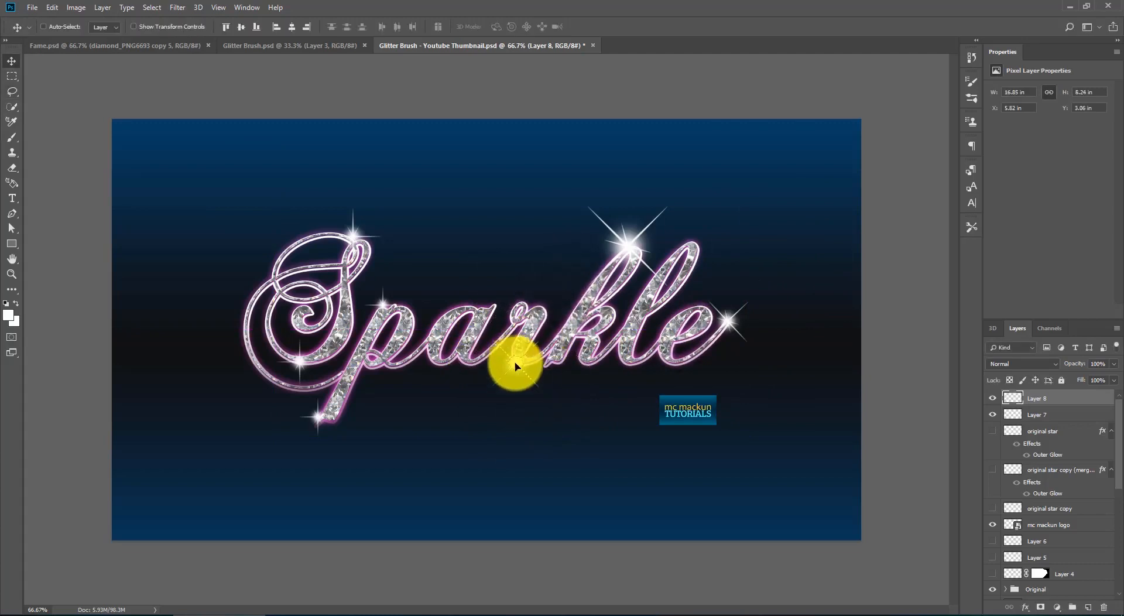
pyautogui.moveTo(528, 351); pyautogui.dragTo(529, 350)
# Step: Lasso the sparkle at the foot of the p's descender and rotate it -45° with Free Transform
pyautogui.press('l')
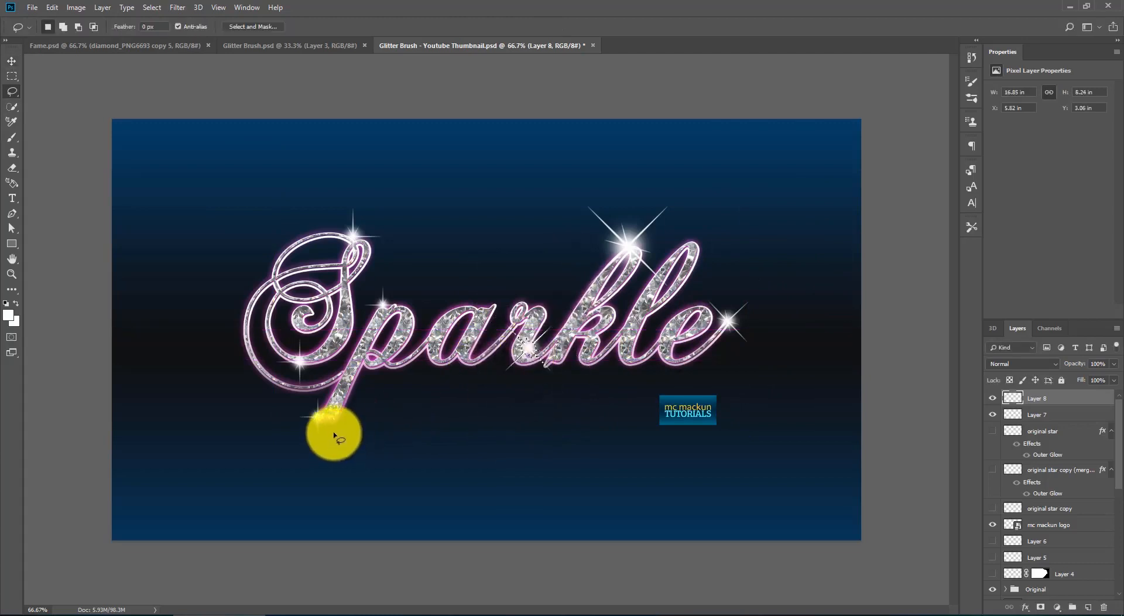
pyautogui.press('v')
pyautogui.hotkey('ctrl', 't')
pyautogui.moveTo(410, 380); pyautogui.dragTo(340, 354)
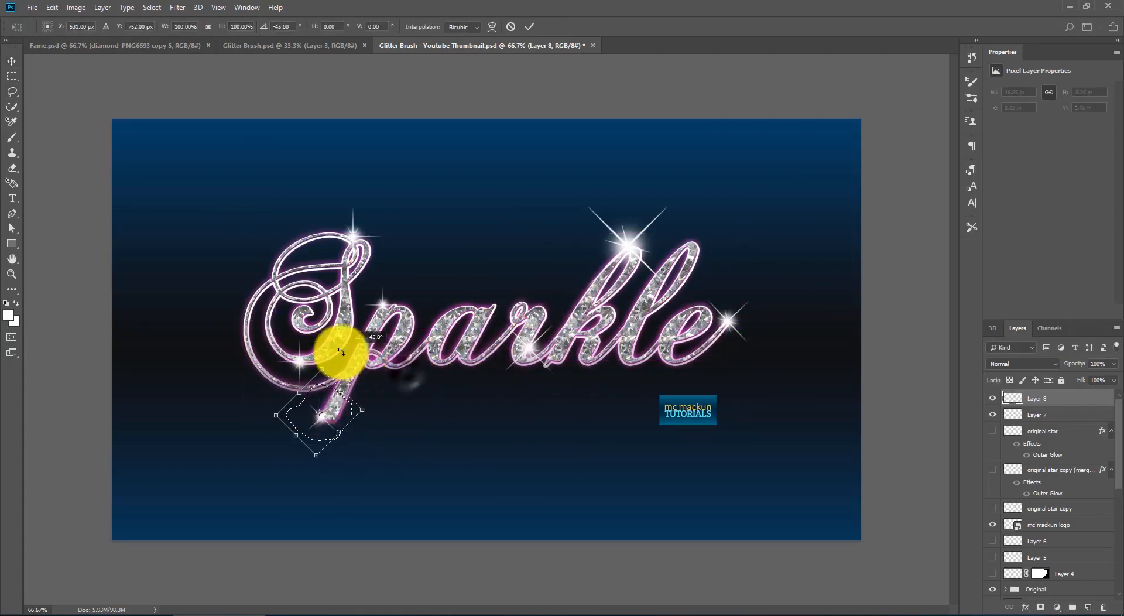
pyautogui.press('Return')
# Step: Lasso the sparkle at the top of the S and rotate it with Free Transform so its rays run diagonally
pyautogui.press('l')
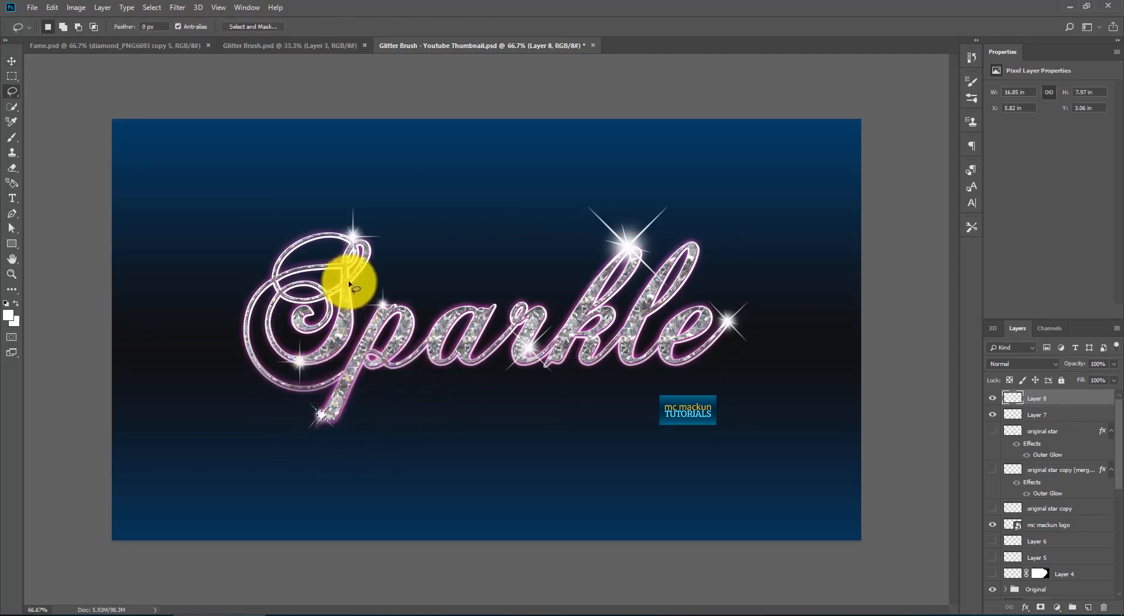
pyautogui.hotkey('ctrl', 't')
pyautogui.moveTo(427, 160)
pyautogui.mouseDown()
pyautogui.moveTo(382, 138)
pyautogui.moveTo(430, 164)
pyautogui.mouseUp()
pyautogui.press('Return')
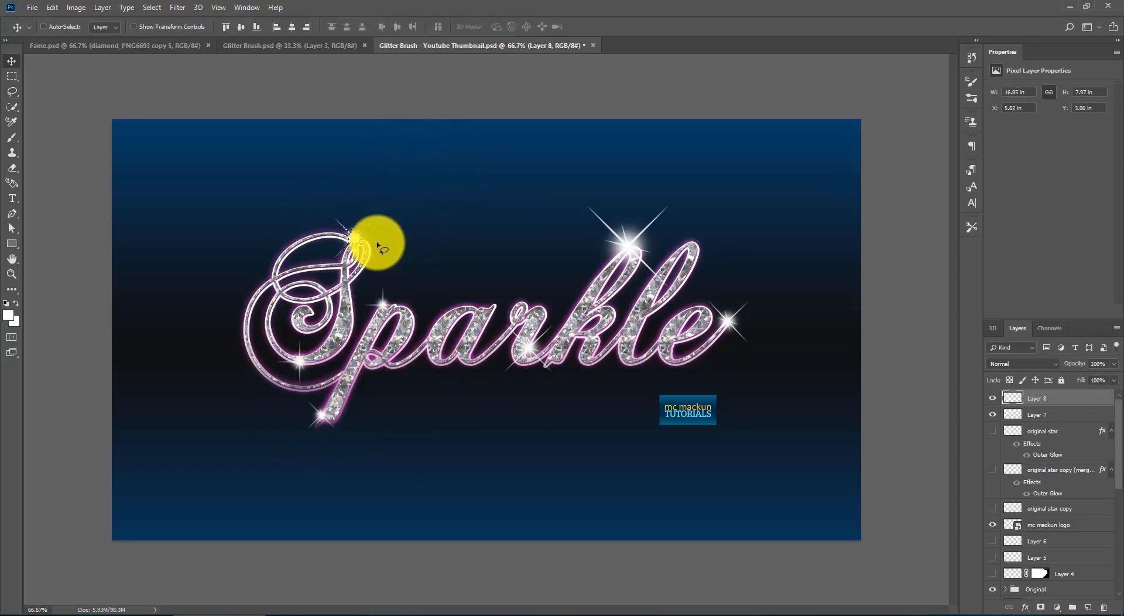
# Step: Lasso the small sparkle at the top of the p and rotate it to diagonal rays with Free Transform
pyautogui.press('l')
pyautogui.moveTo(412, 326)
pyautogui.mouseDown()
pyautogui.moveTo(382, 278)
pyautogui.moveTo(400, 335)
pyautogui.mouseUp()
pyautogui.press('v')
pyautogui.hotkey('ctrl', 't')
pyautogui.moveTo(445, 257); pyautogui.dragTo(405, 230)
pyautogui.press('Return')
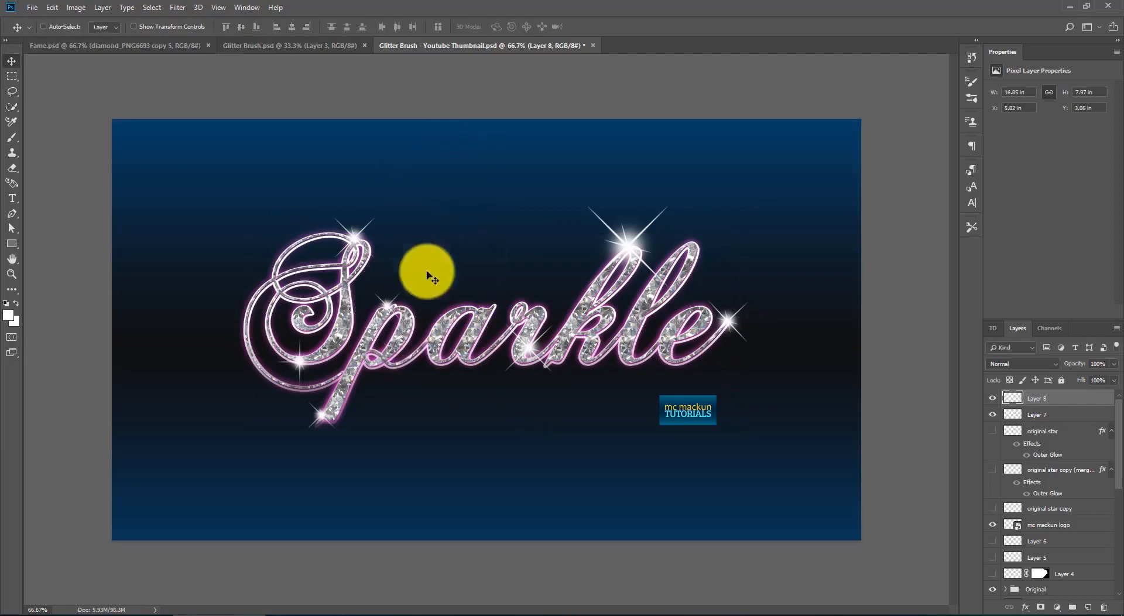
# Step: Lasso the sparkle on the S's lower curl, rotate it to diagonal rays, and shift it slightly up-left along the curl
pyautogui.press('l')
pyautogui.moveTo(323, 368)
pyautogui.mouseDown()
pyautogui.moveTo(321, 338)
pyautogui.moveTo(262, 358)
pyautogui.moveTo(293, 395)
pyautogui.moveTo(330, 372)
pyautogui.moveTo(305, 272)
pyautogui.mouseUp()
pyautogui.hotkey('ctrl', 't')
pyautogui.press('Return')
pyautogui.click(306, 308)
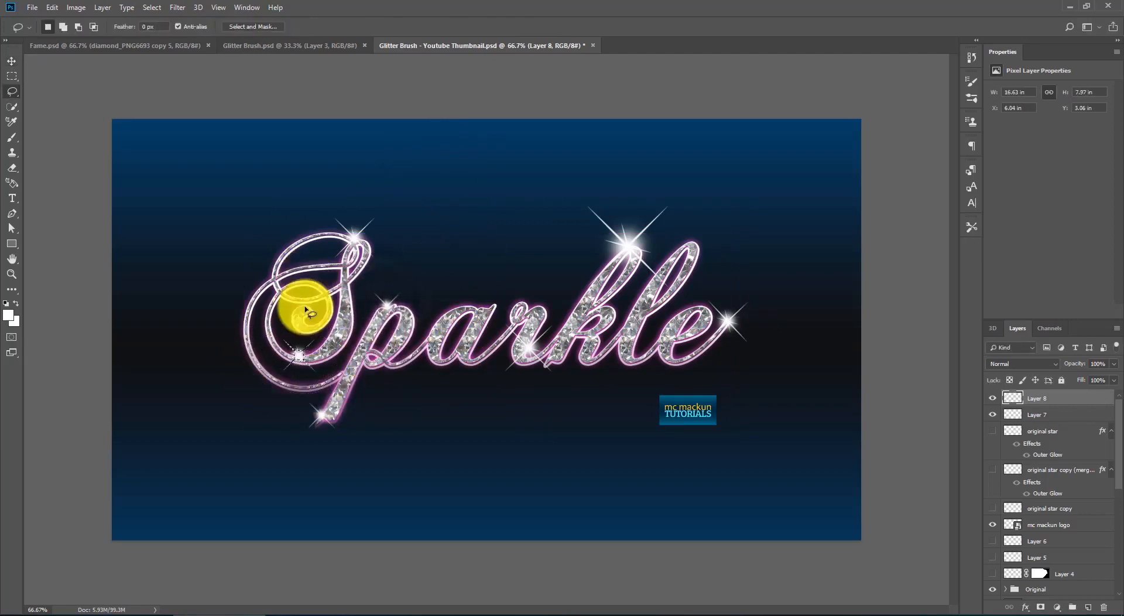
pyautogui.click(488, 485)
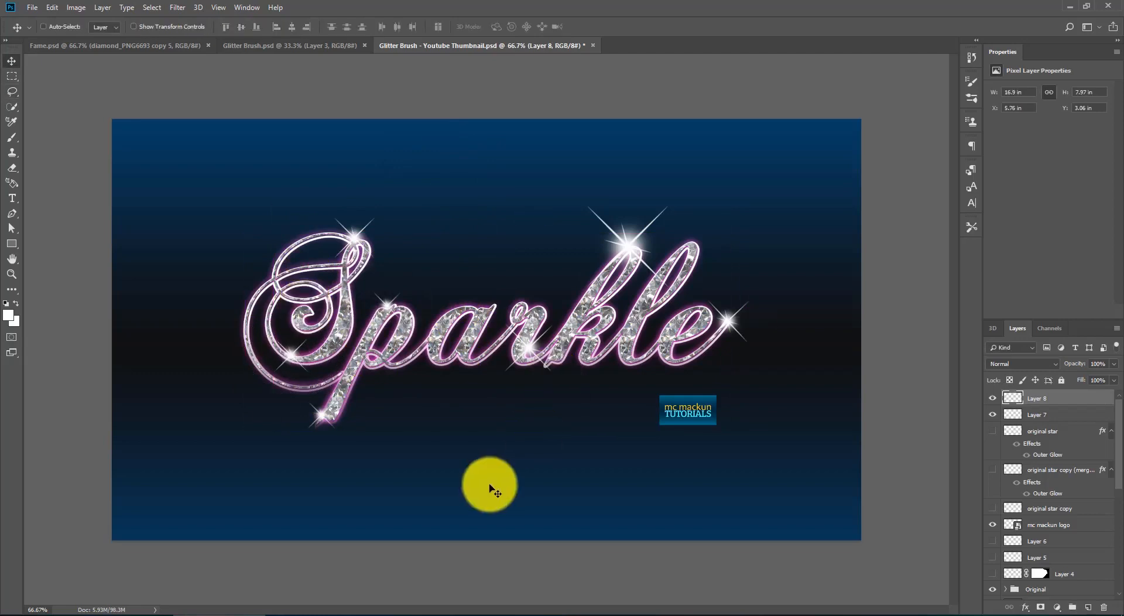
# Step: Copy the sparkle at the tip of the e to a new layer and place the copy at the base of the a
pyautogui.press('l')
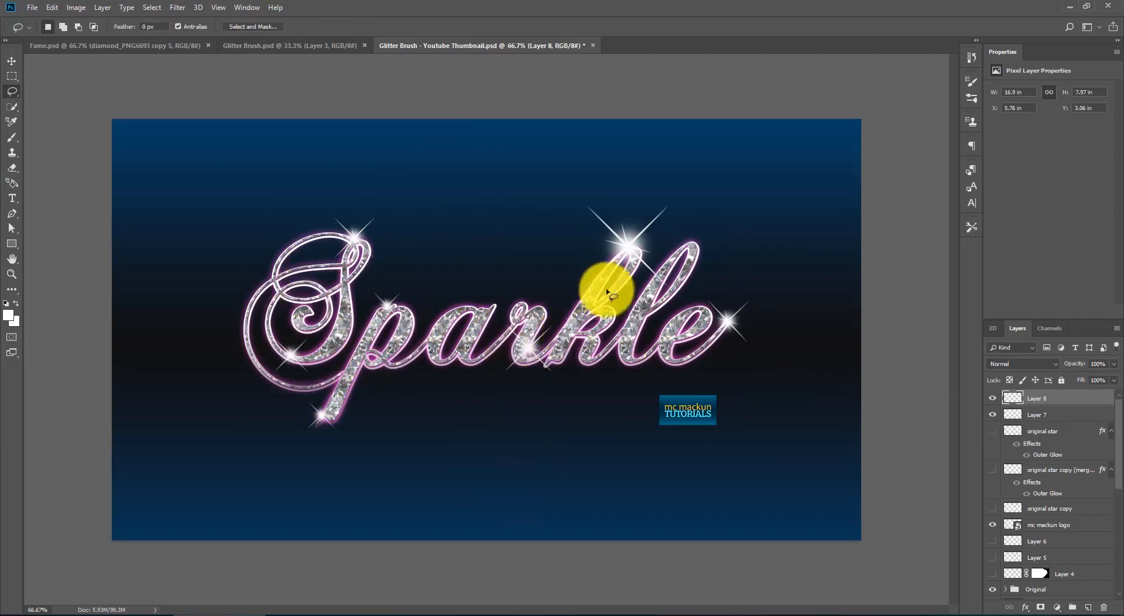
pyautogui.moveTo(719, 363)
pyautogui.mouseDown()
pyautogui.moveTo(697, 334)
pyautogui.moveTo(717, 361)
pyautogui.mouseUp()
pyautogui.rightClick(1018, 398)
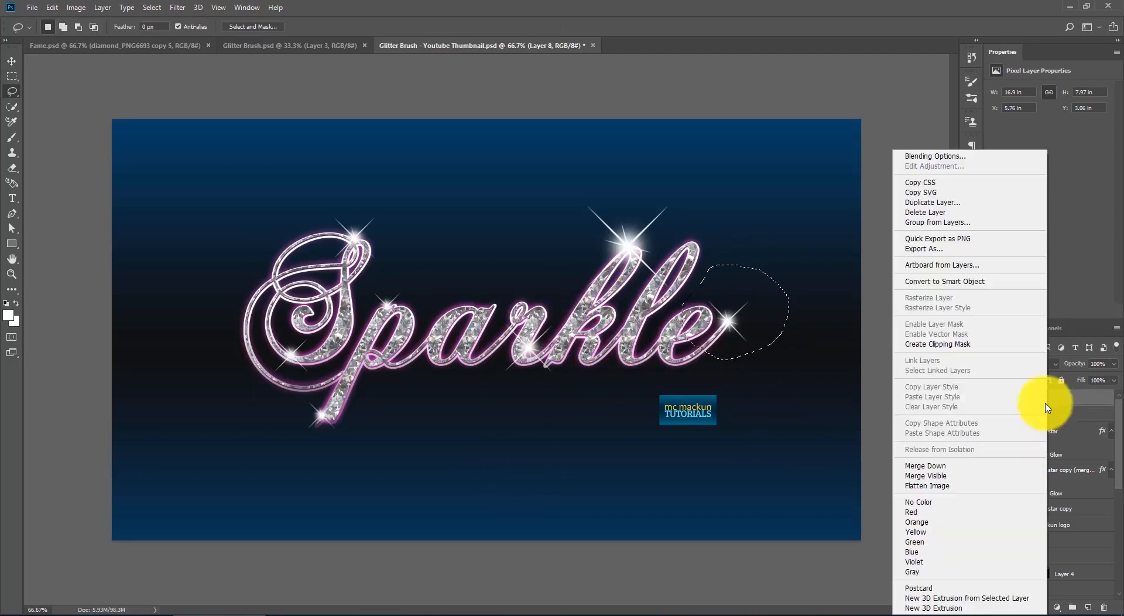
pyautogui.click(1075, 401)
pyautogui.hotkey('ctrl', 'j')
pyautogui.press('v')
pyautogui.moveTo(761, 376); pyautogui.dragTo(510, 368)
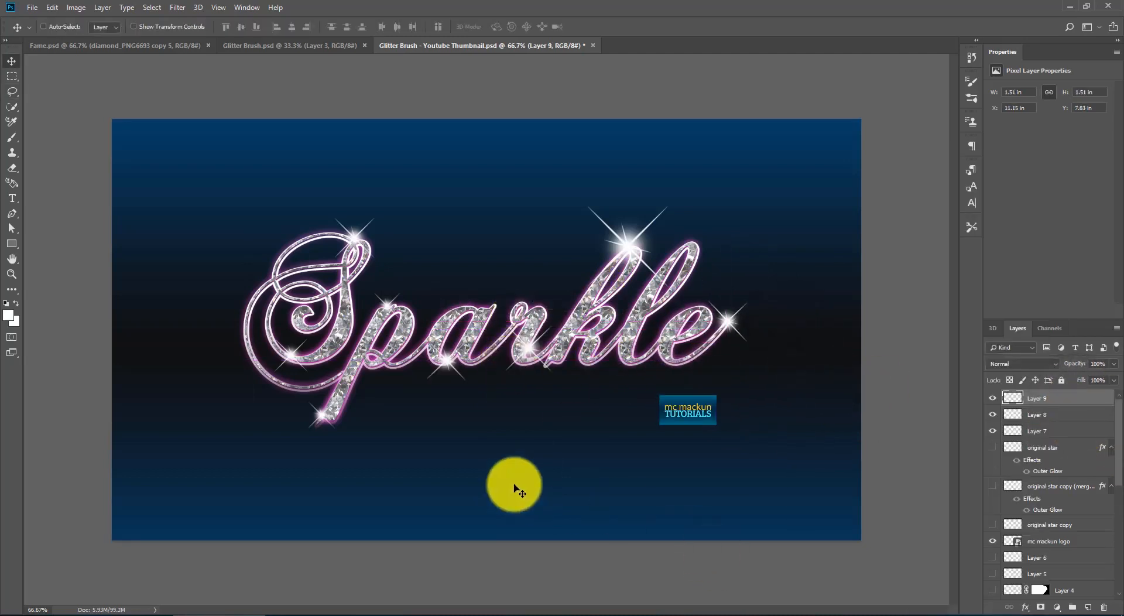
pyautogui.moveTo(524, 488); pyautogui.dragTo(523, 486)
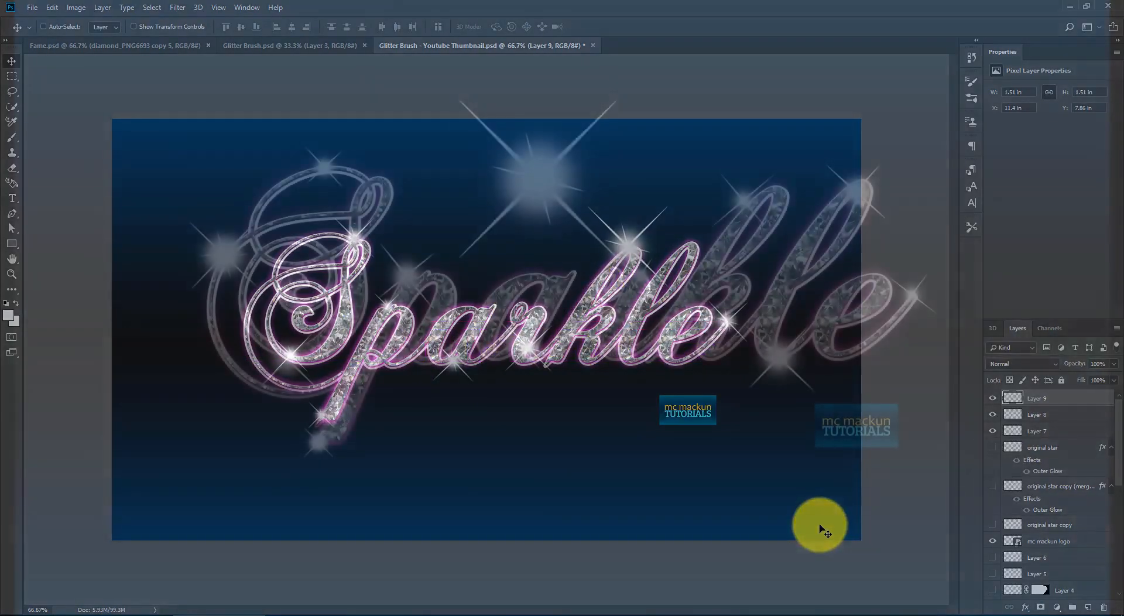